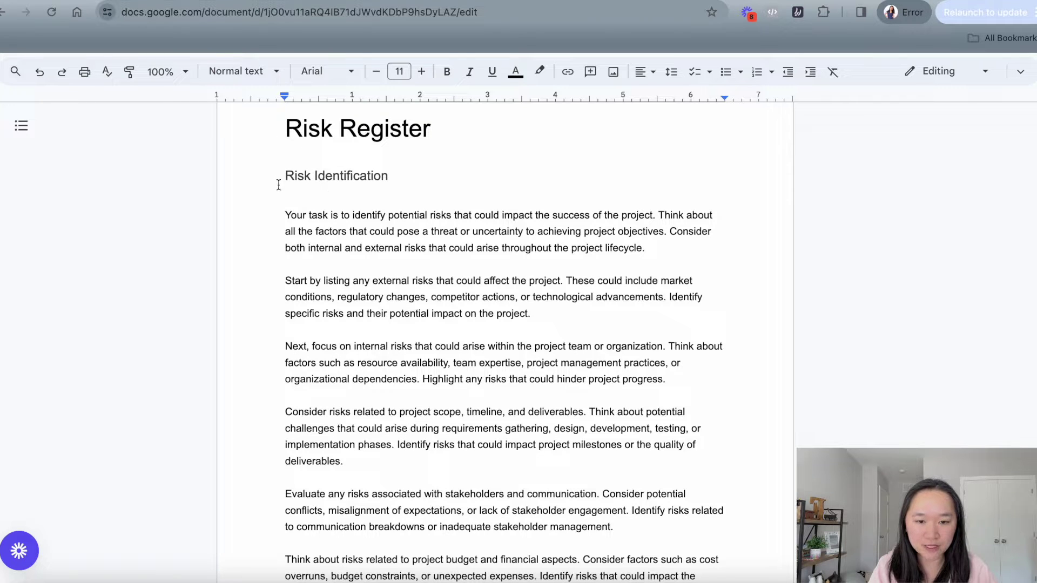
Review the prompt document's Risk Identification, Risk Mitigation and Secondary Risks headings
scroll(263, 182, down, 1)
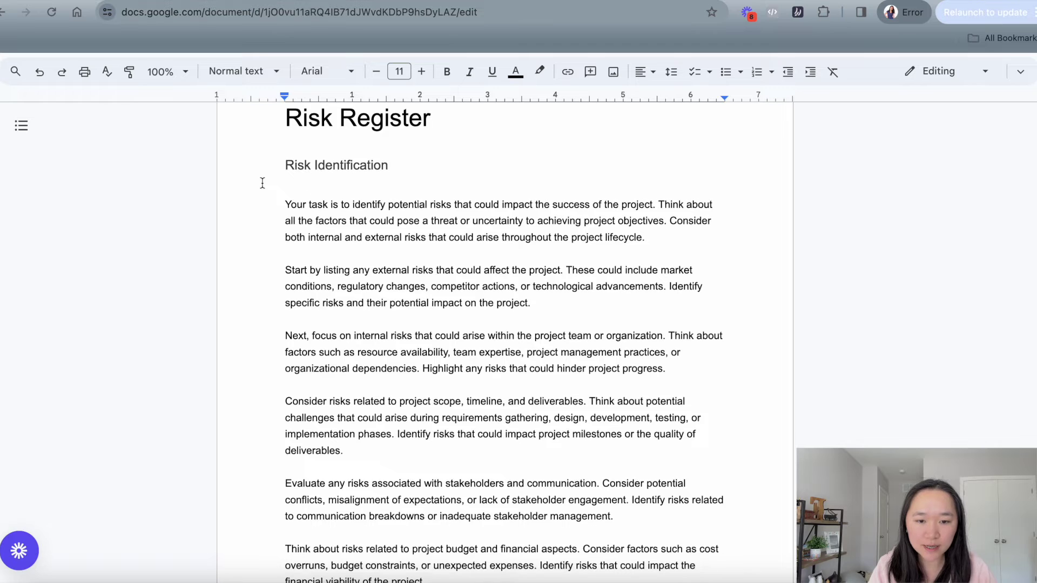
drag(276, 167, 400, 165)
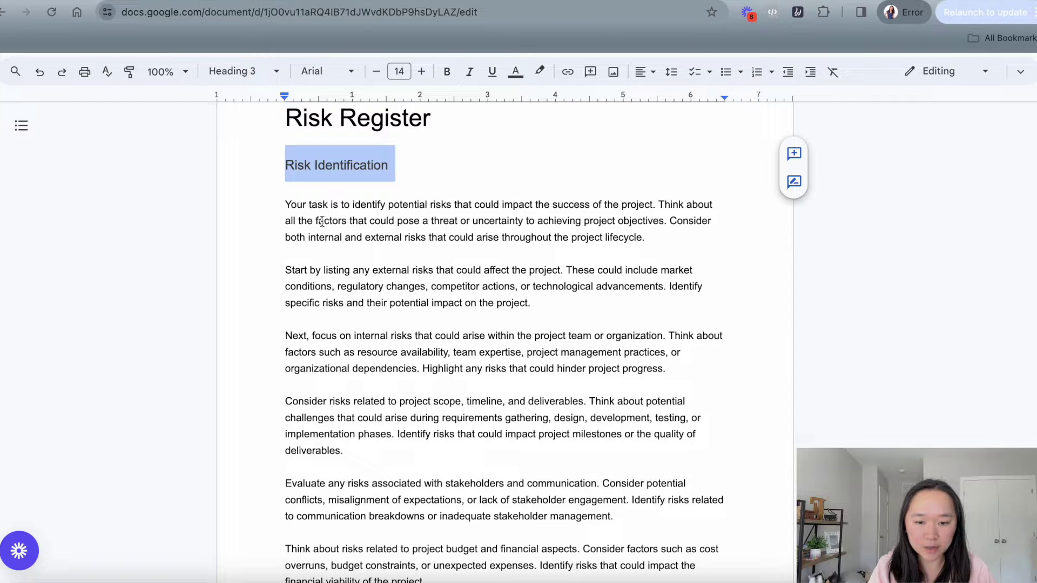
scroll(320, 228, down, 3)
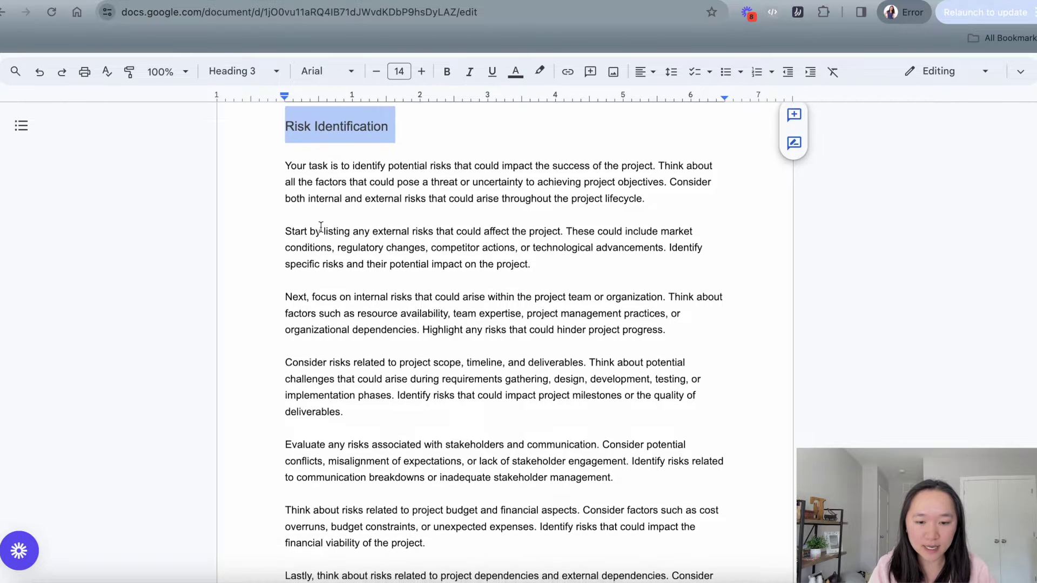
scroll(338, 375, down, 12)
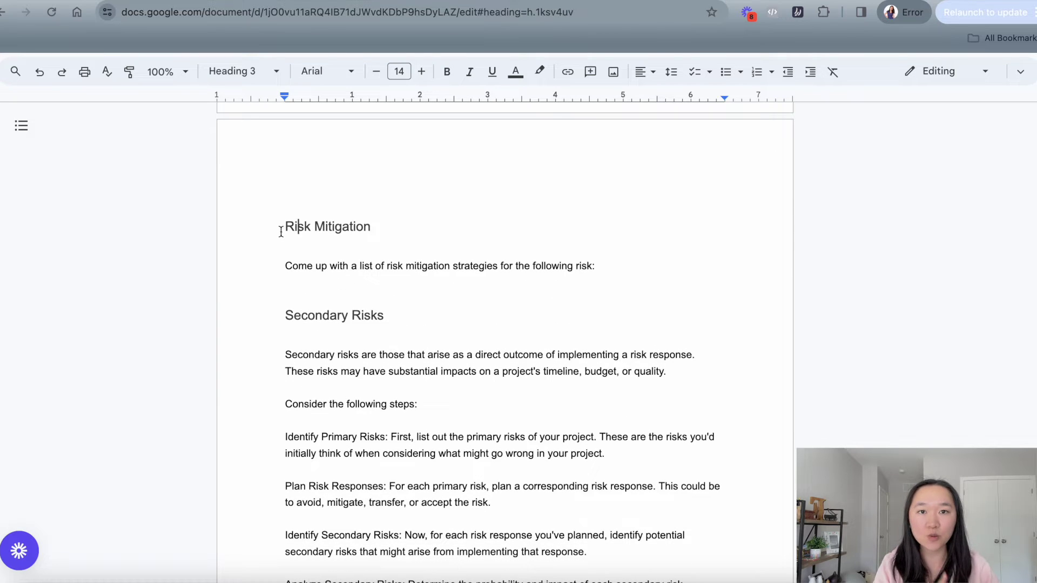
drag(280, 226, 382, 229)
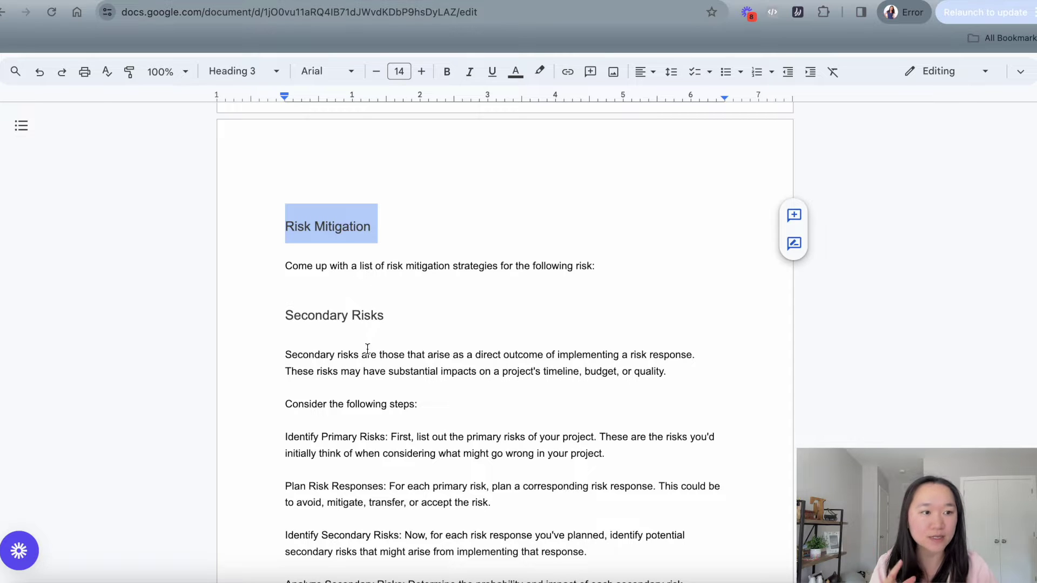
click(384, 324)
drag(398, 311, 285, 318)
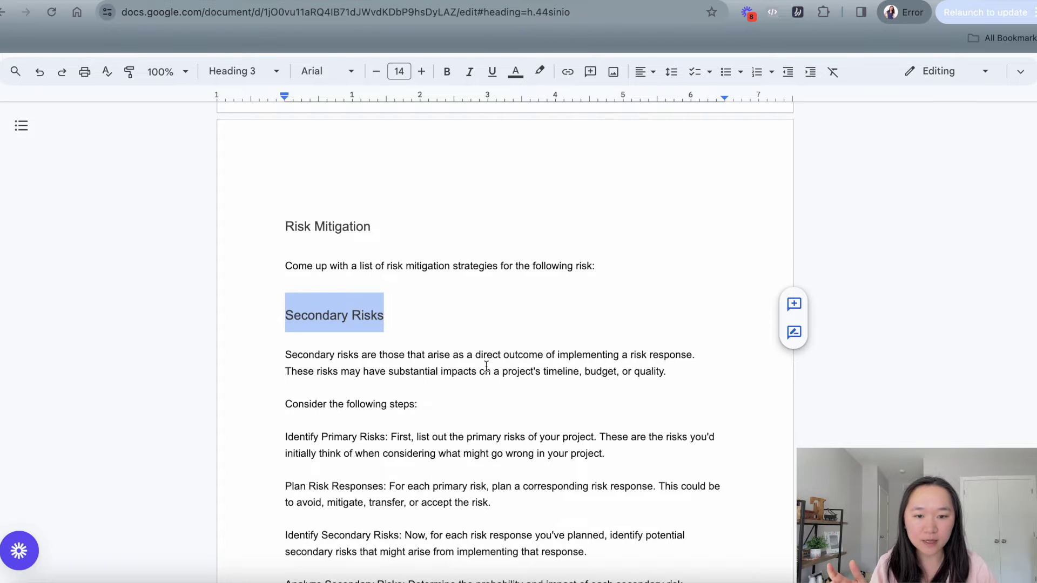
scroll(486, 366, down, 2)
scroll(486, 366, down, 1)
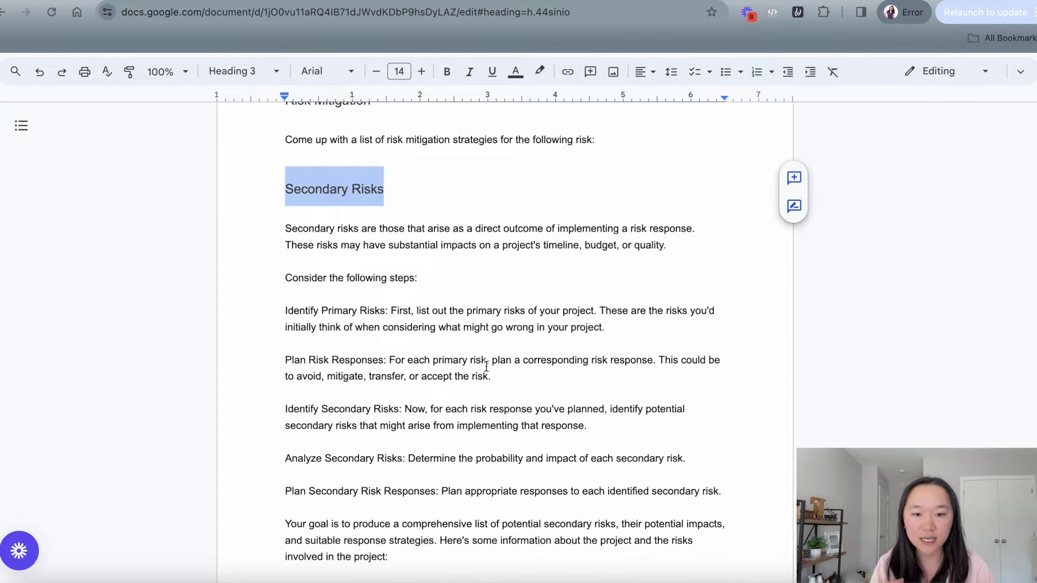
scroll(371, 259, up, 1)
drag(367, 147, 265, 149)
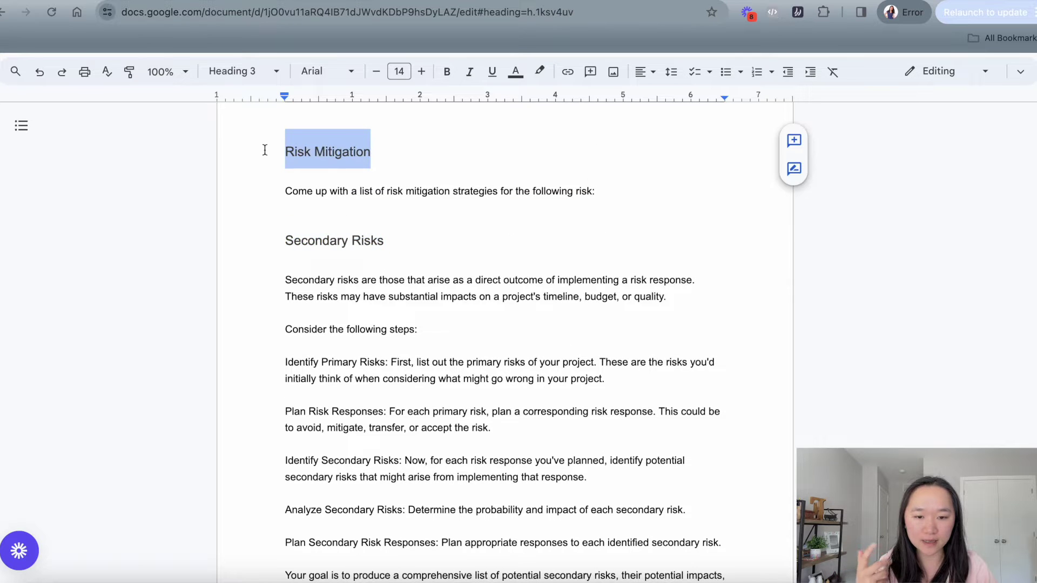
scroll(336, 270, up, 5)
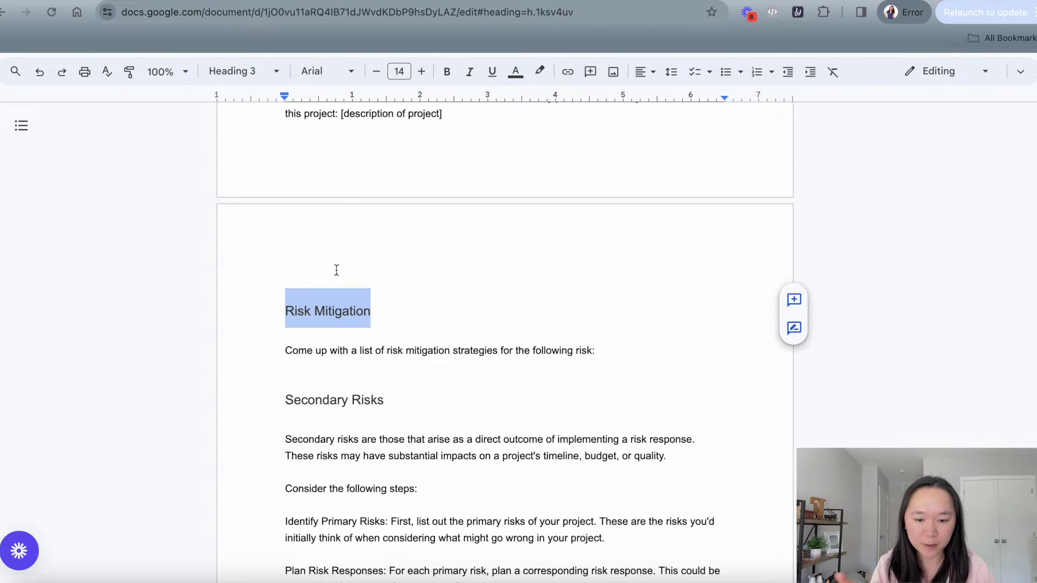
scroll(336, 270, up, 1)
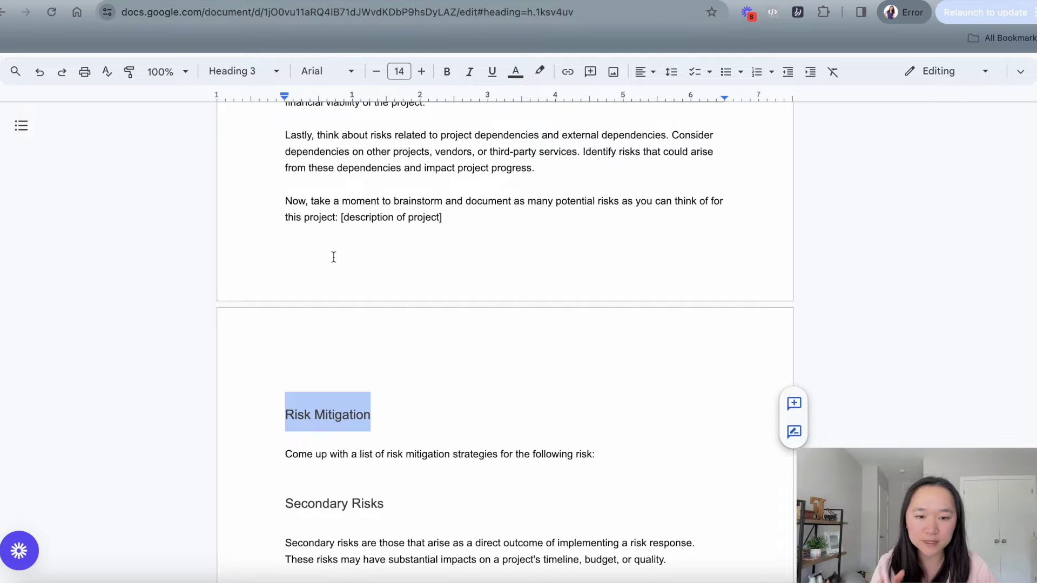
scroll(333, 257, down, 3)
scroll(334, 257, up, 9)
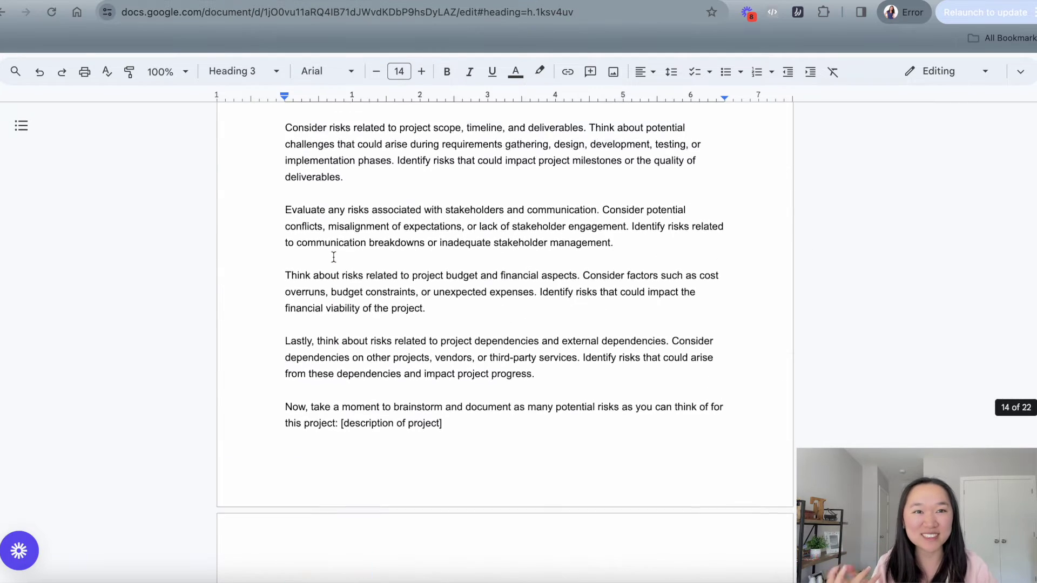
scroll(334, 257, up, 3)
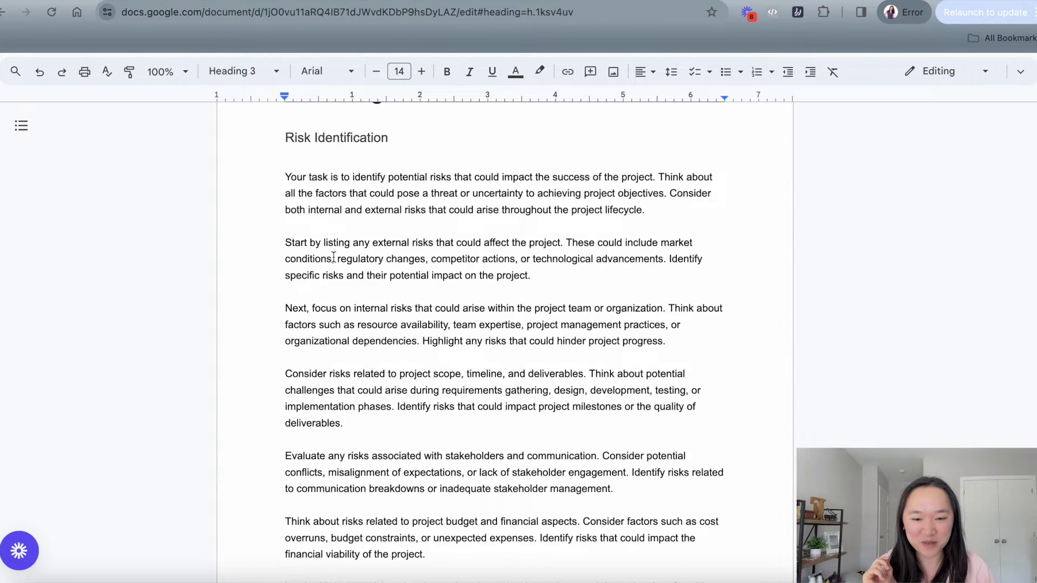
scroll(334, 257, up, 1)
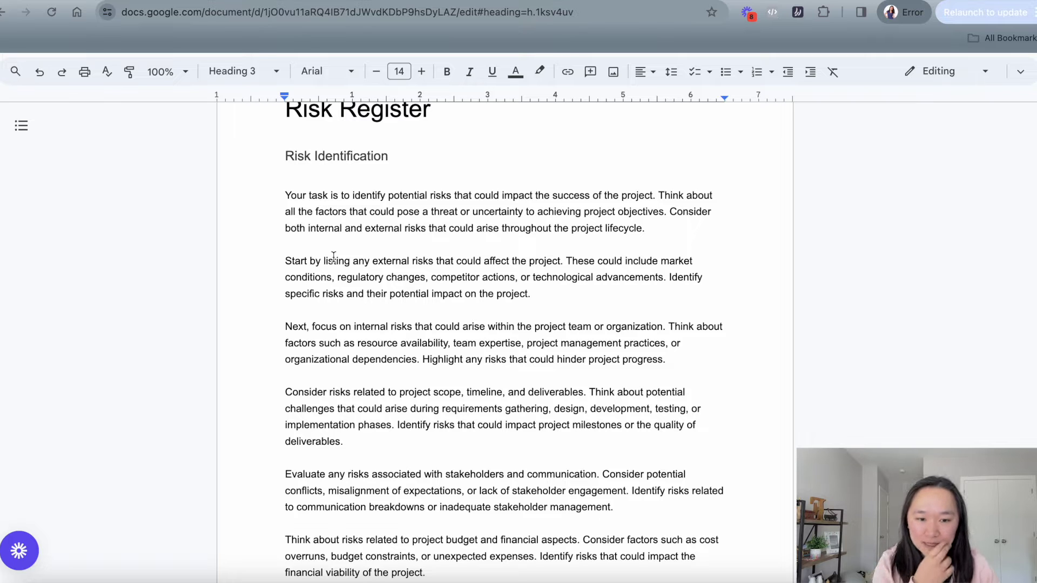
scroll(334, 257, down, 2)
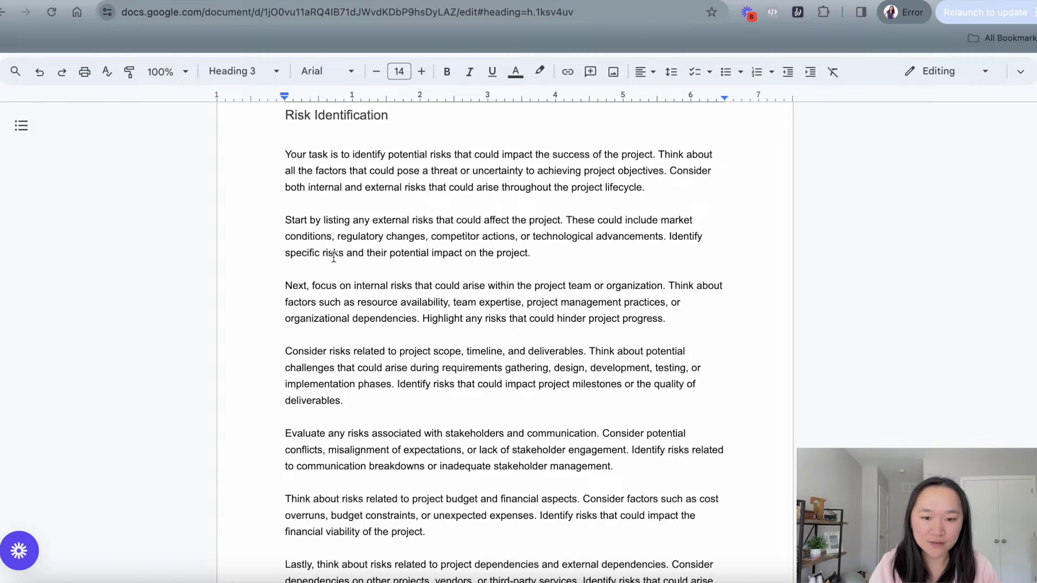
Point out the Risk Identification prompt's opening sentence and its internal and external risks
click(318, 169)
drag(286, 154, 655, 157)
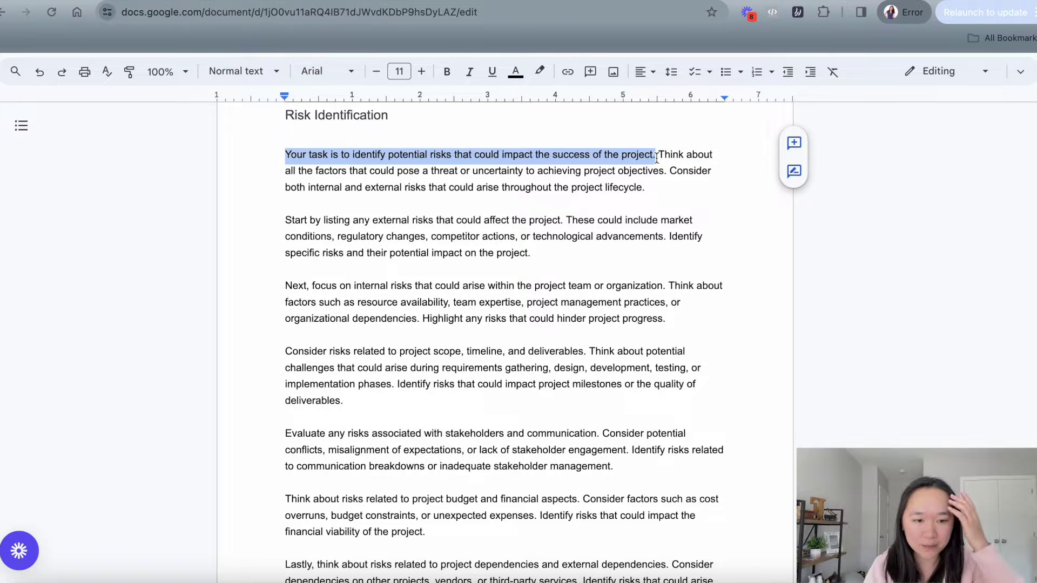
click(539, 207)
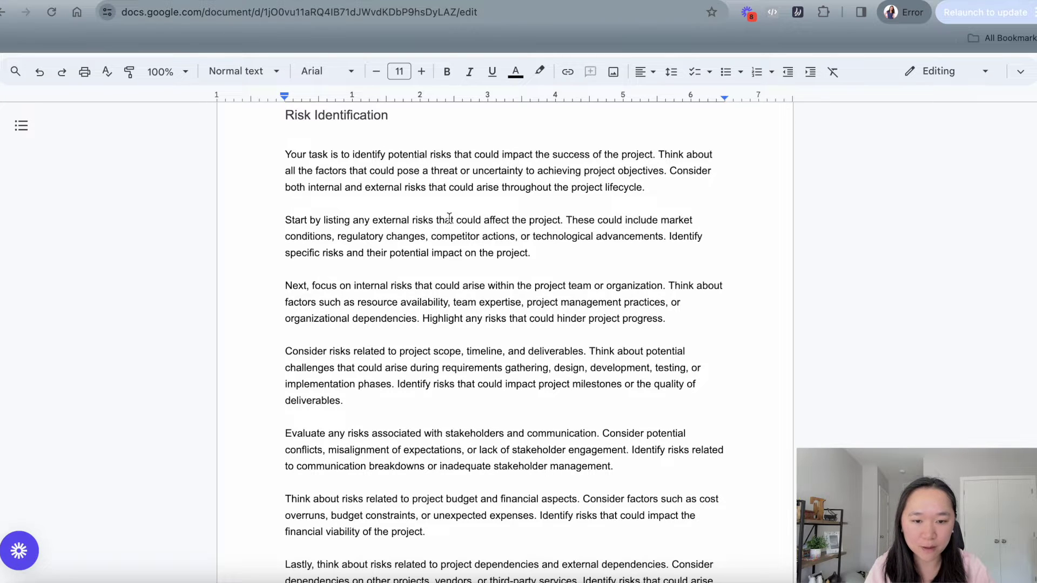
scroll(449, 217, down, 1)
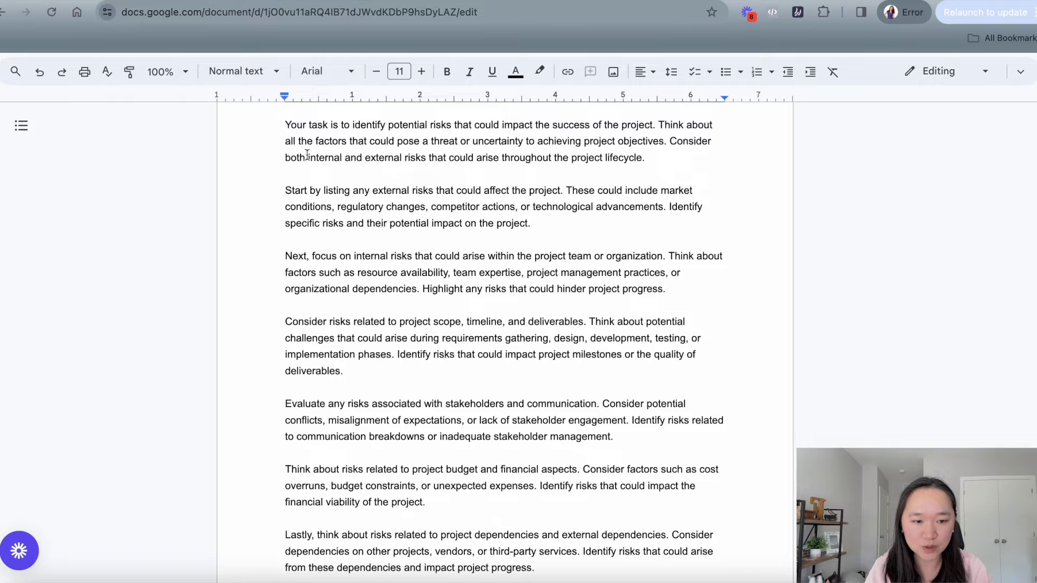
drag(307, 155, 426, 158)
scroll(425, 157, down, 1)
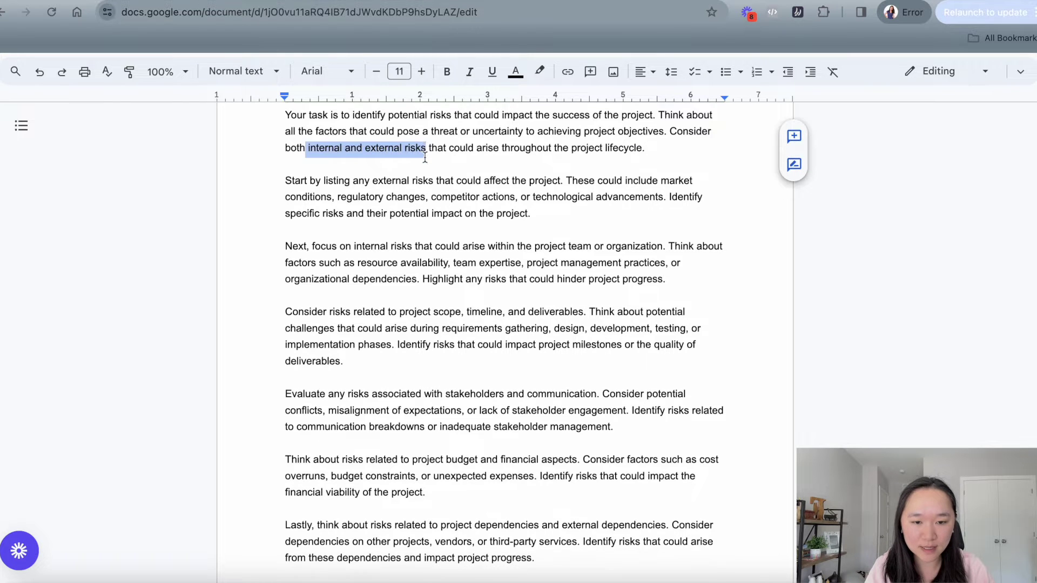
scroll(425, 157, down, 2)
click(417, 164)
drag(324, 133, 458, 136)
scroll(458, 136, down, 1)
click(412, 174)
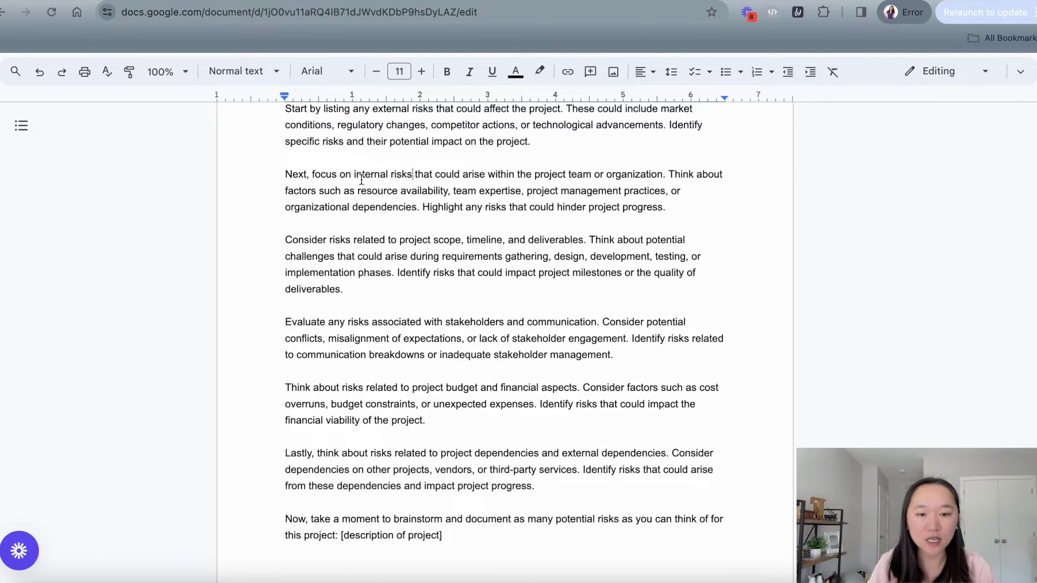
drag(352, 175, 413, 174)
Point out the prompt's scope/timeline, stakeholder, budget and dependency risk categories
scroll(411, 178, down, 1)
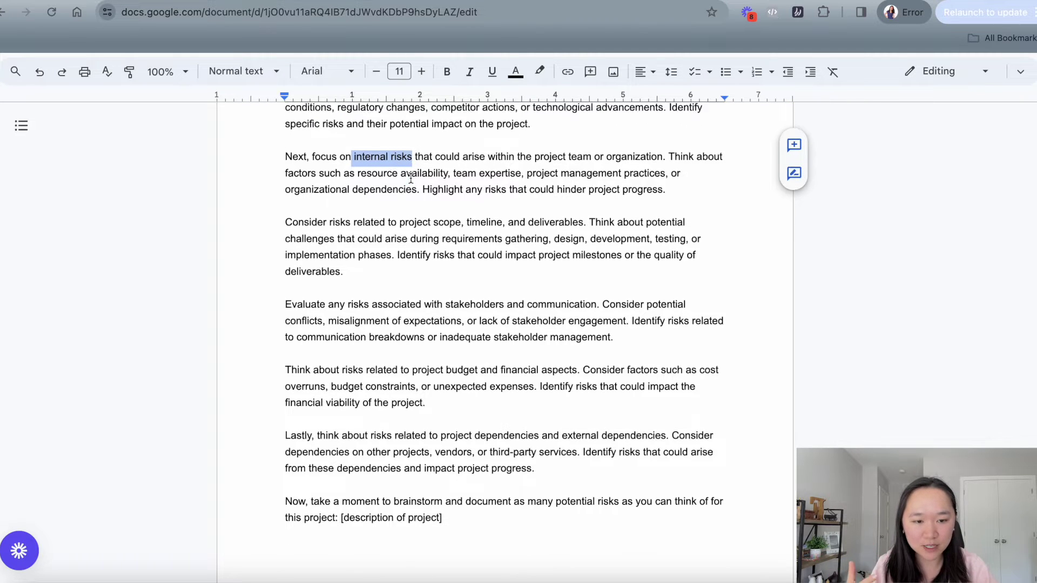
scroll(411, 179, down, 1)
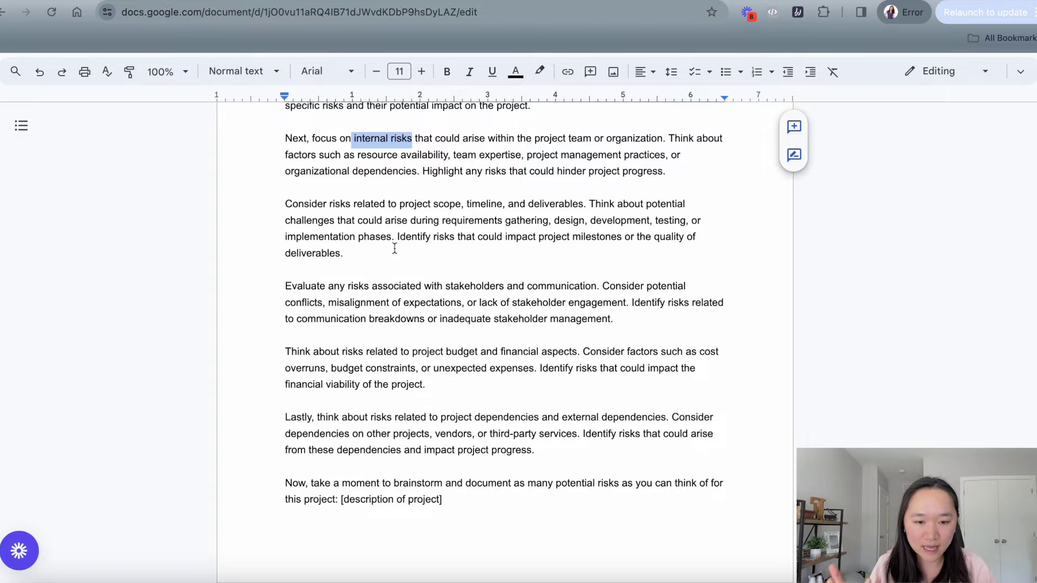
scroll(354, 223, down, 2)
click(344, 205)
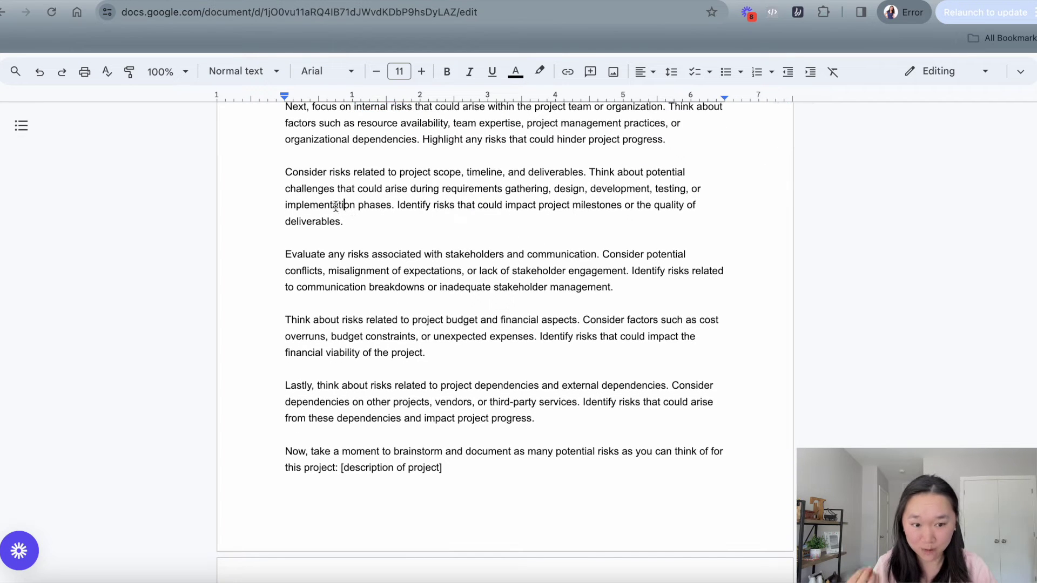
drag(280, 173, 351, 178)
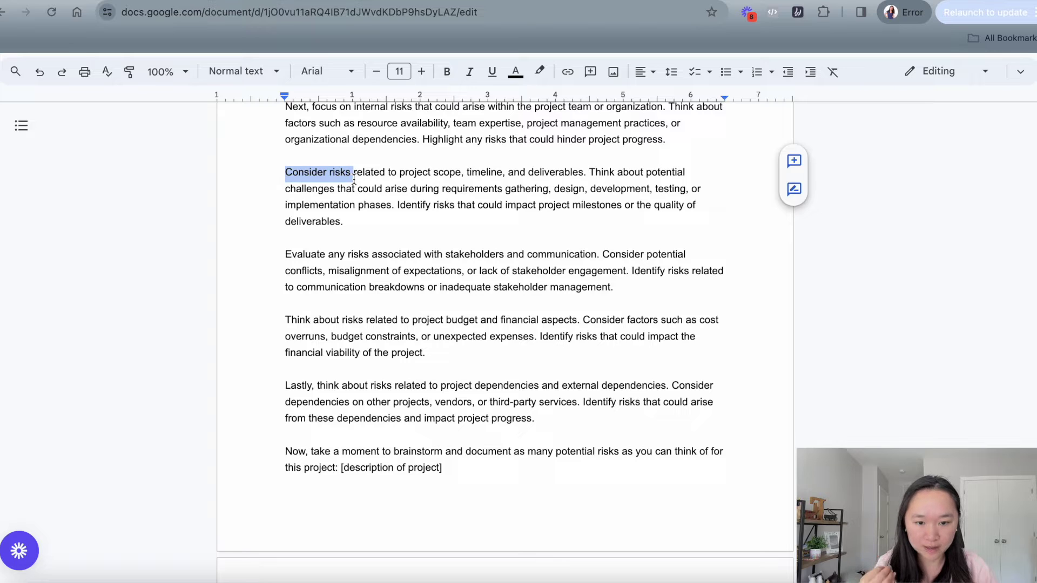
drag(354, 179, 581, 173)
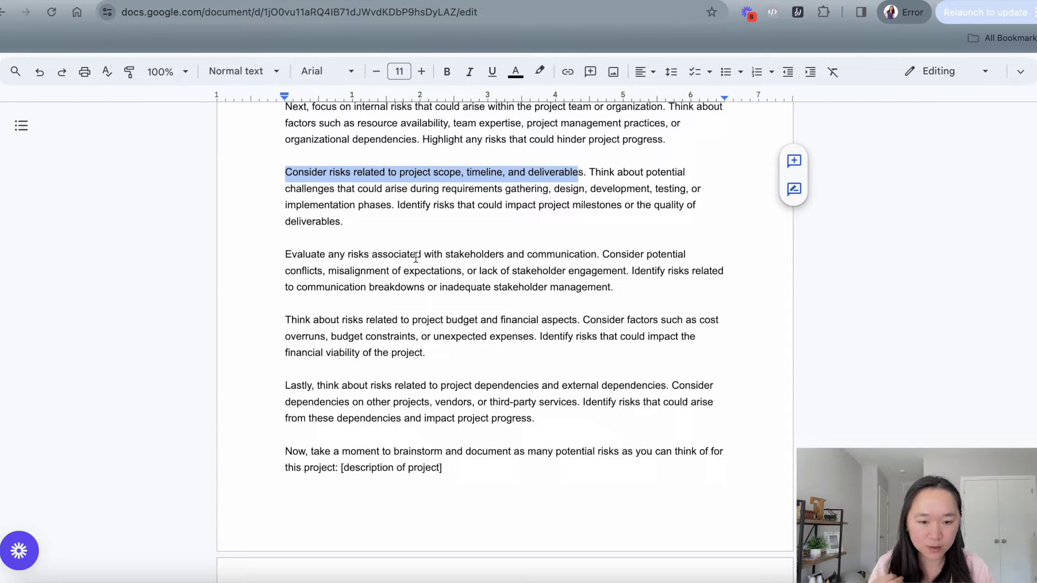
drag(329, 255, 592, 251)
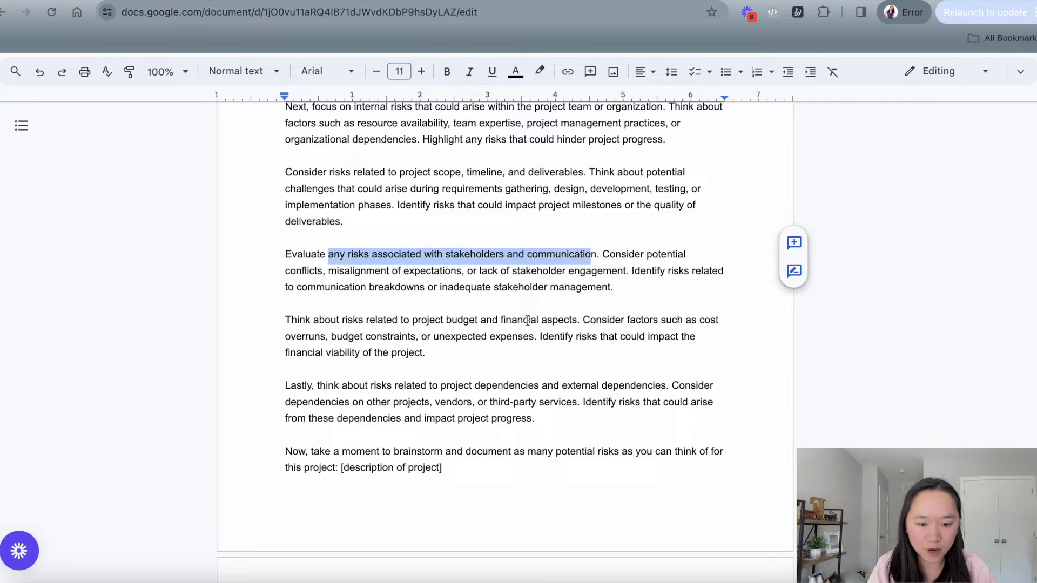
click(470, 335)
drag(340, 321, 581, 325)
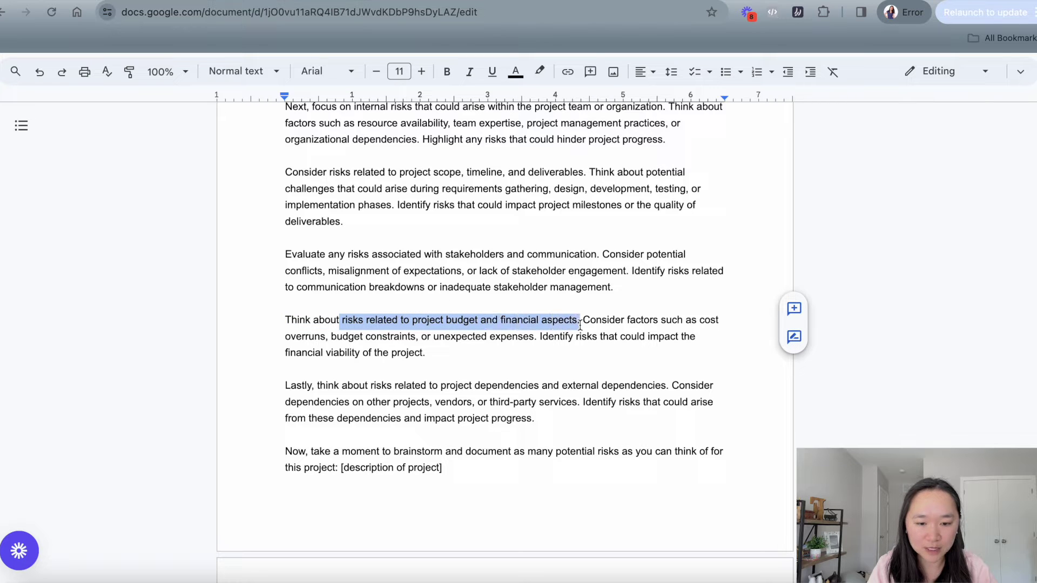
scroll(580, 325, down, 1)
click(395, 328)
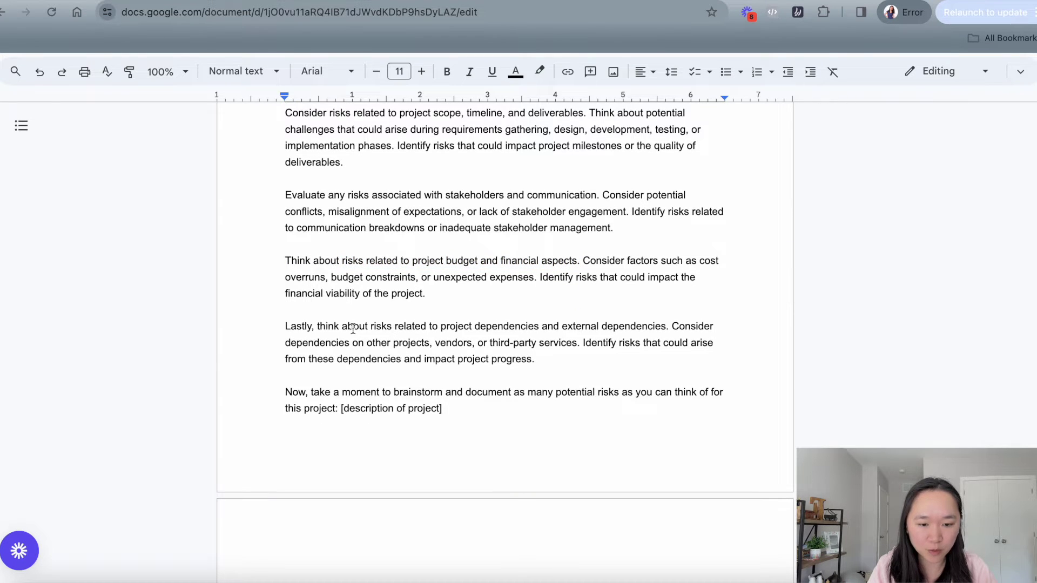
drag(368, 327, 667, 328)
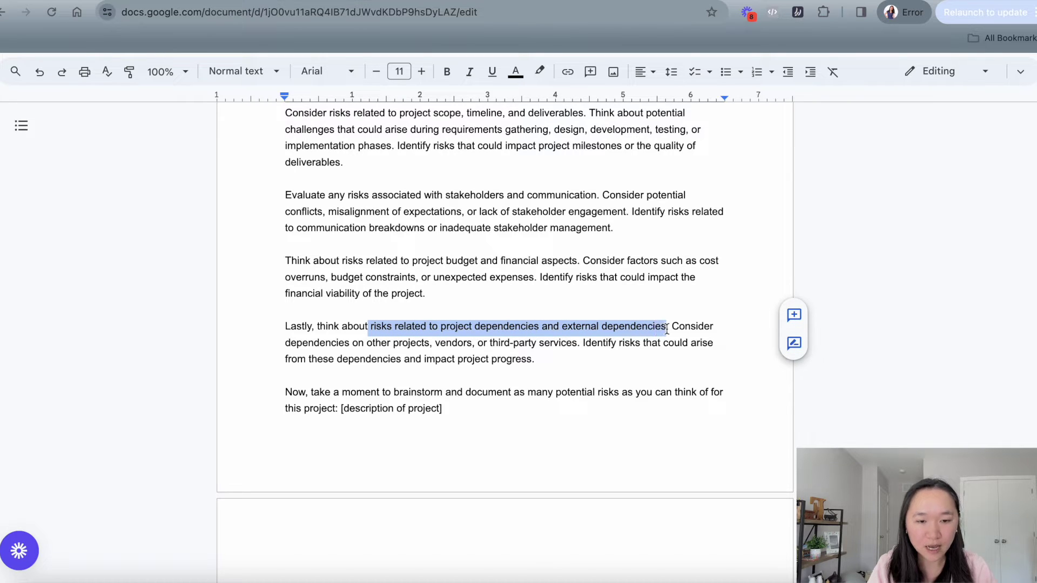
click(505, 378)
Send the risk-identification prompt to ChatGPT
scroll(494, 376, up, 2)
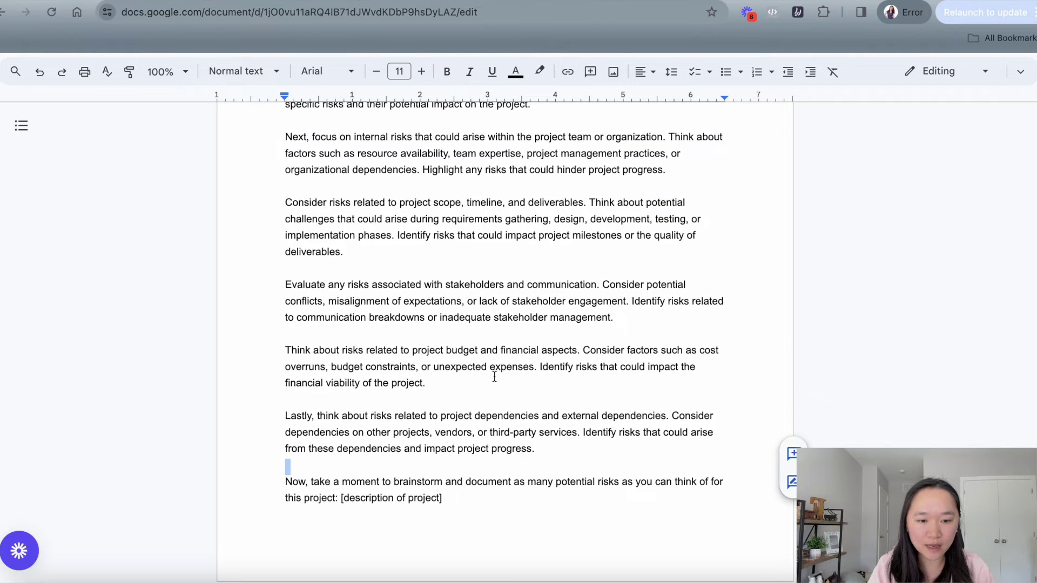
scroll(459, 286, up, 1)
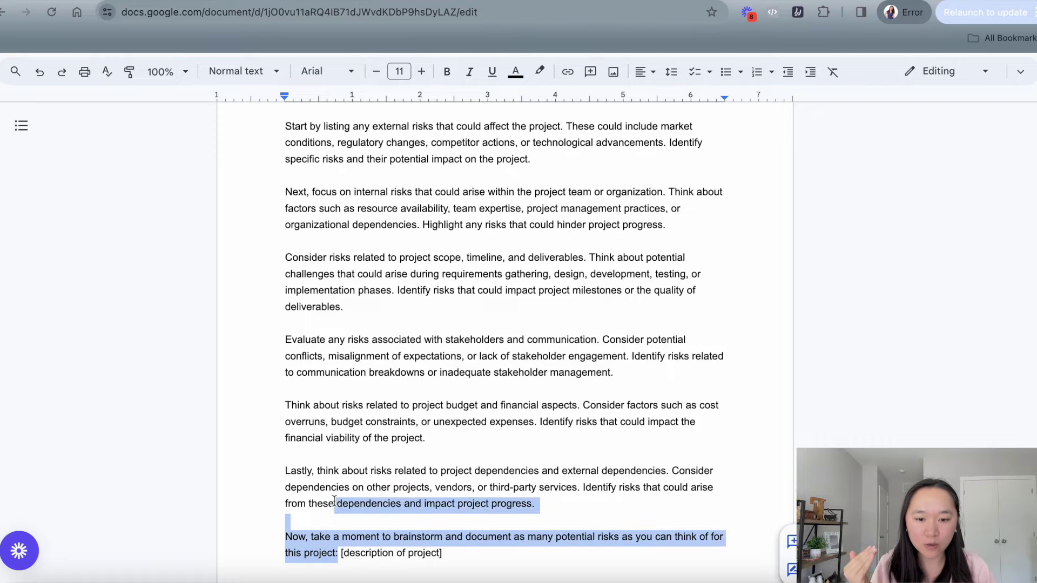
scroll(335, 500, up, 2)
drag(334, 501, 287, 172)
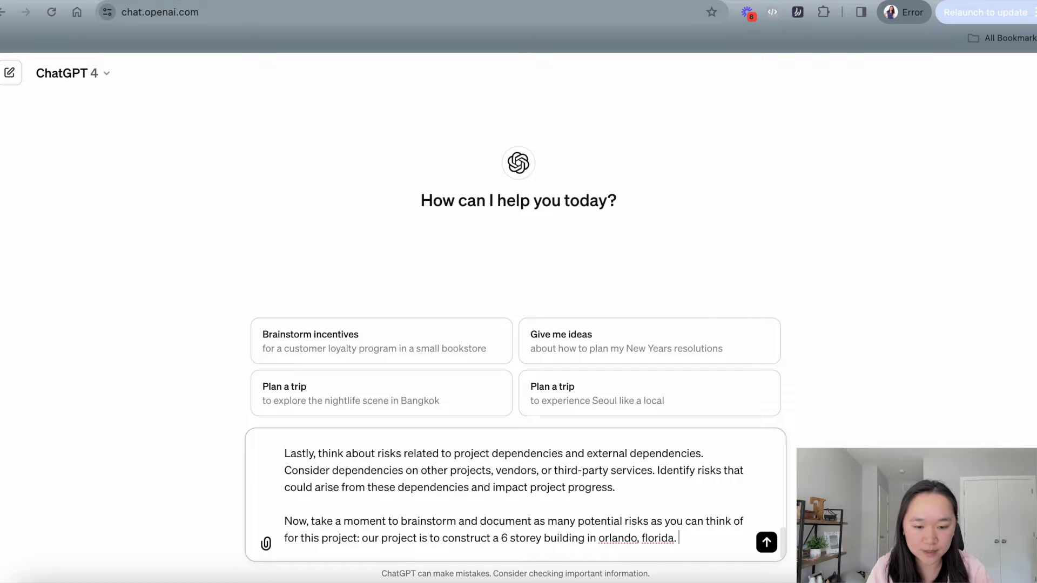
scroll(509, 510, up, 10)
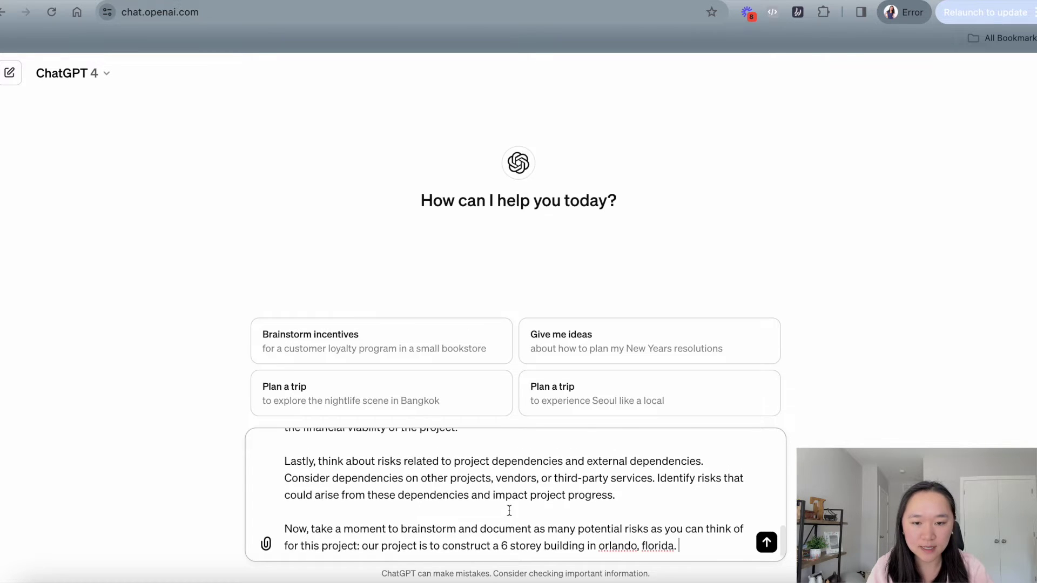
key(Return)
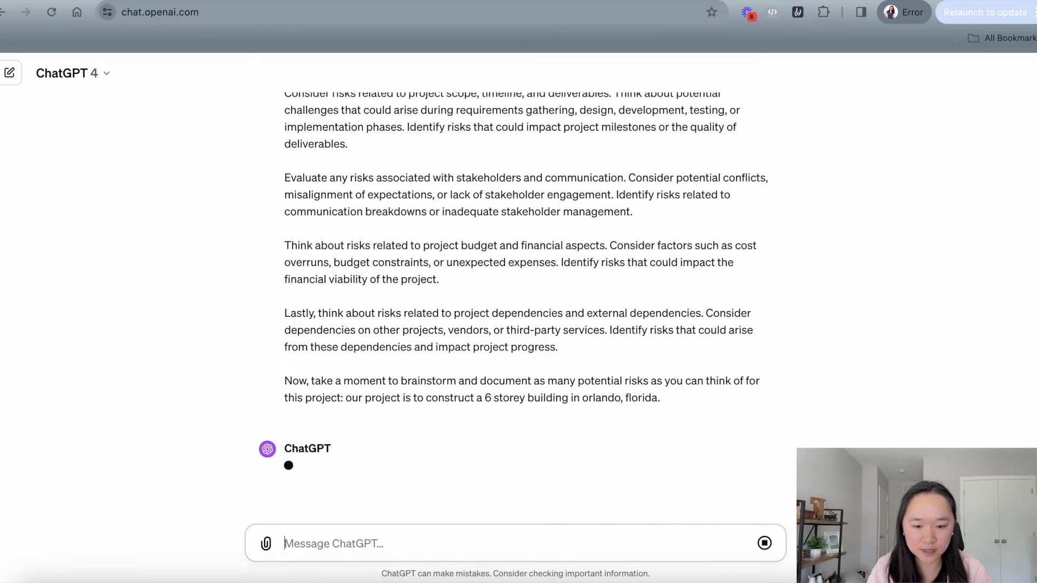
Read through ChatGPT's categorized risk list, including the Scope, Timeline, and Deliverables section
scroll(613, 322, up, 10)
scroll(613, 322, down, 7)
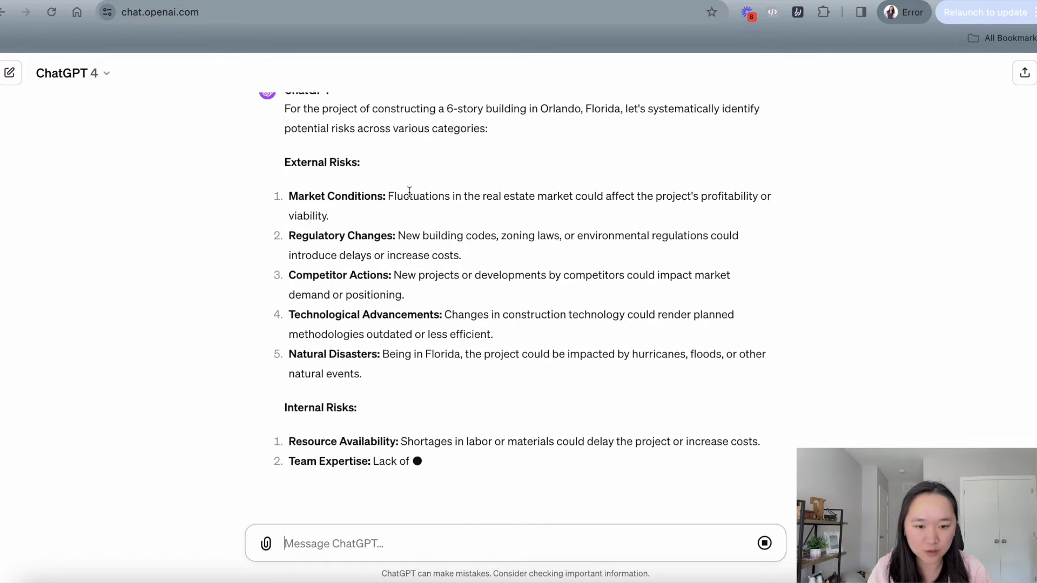
scroll(391, 219, up, 2)
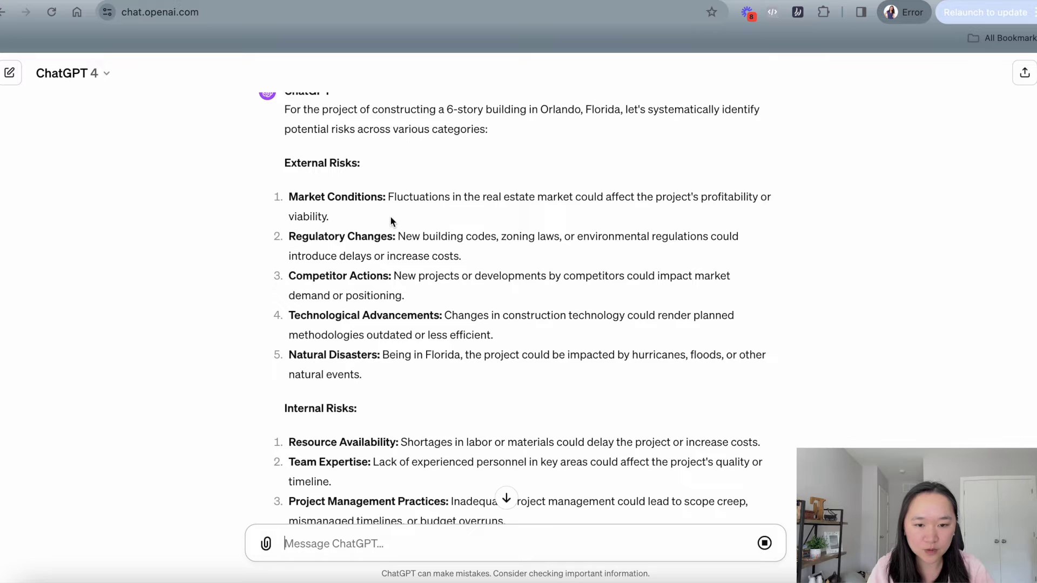
scroll(359, 231, down, 2)
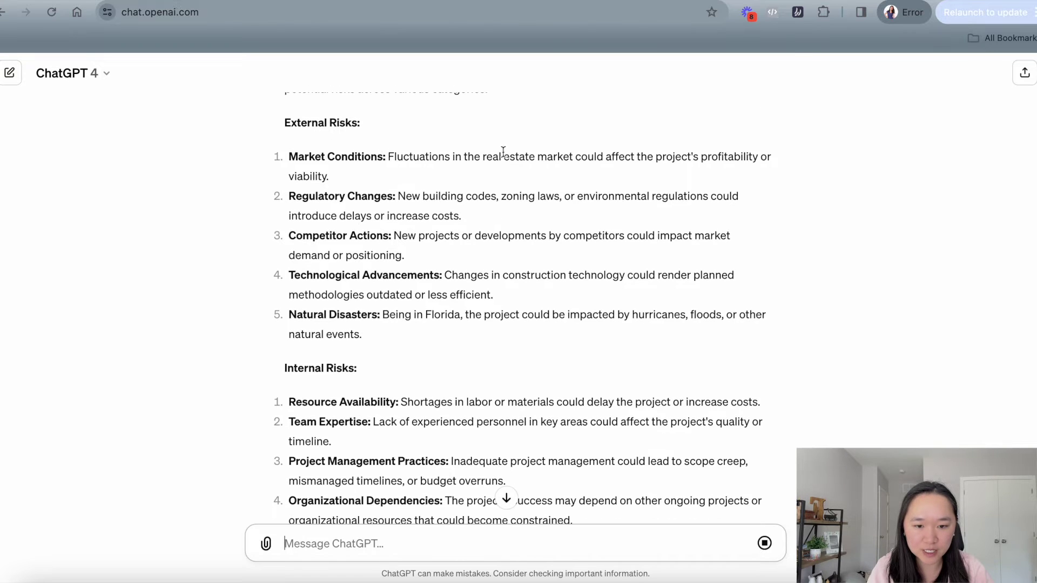
scroll(557, 181, down, 1)
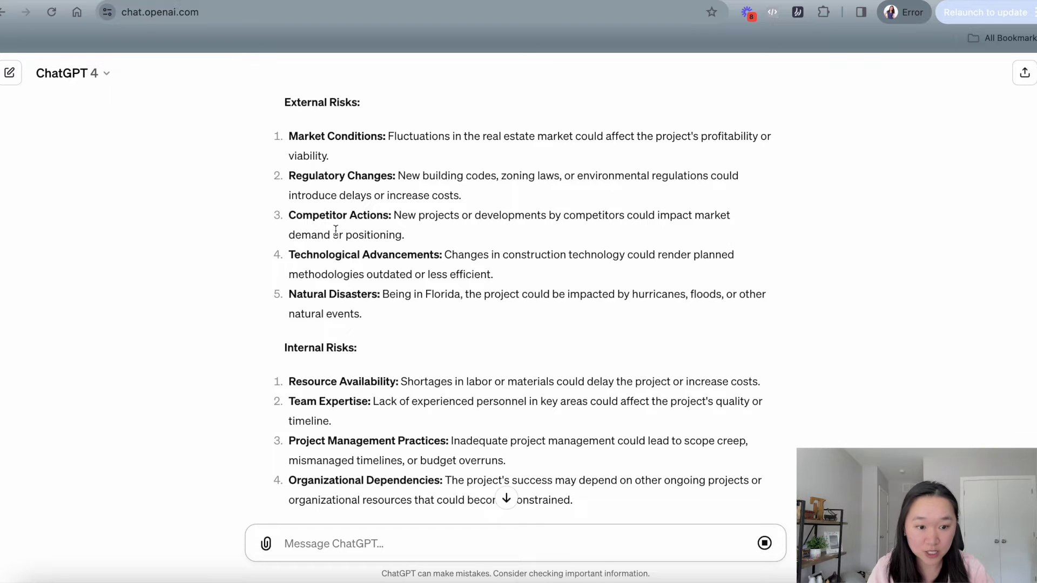
scroll(335, 230, down, 4)
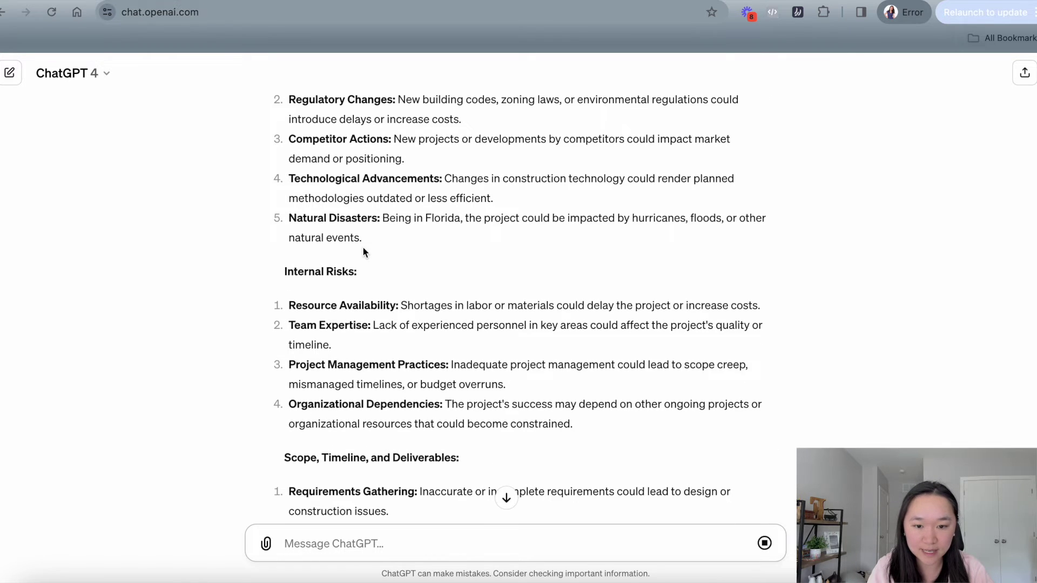
scroll(366, 227, down, 4)
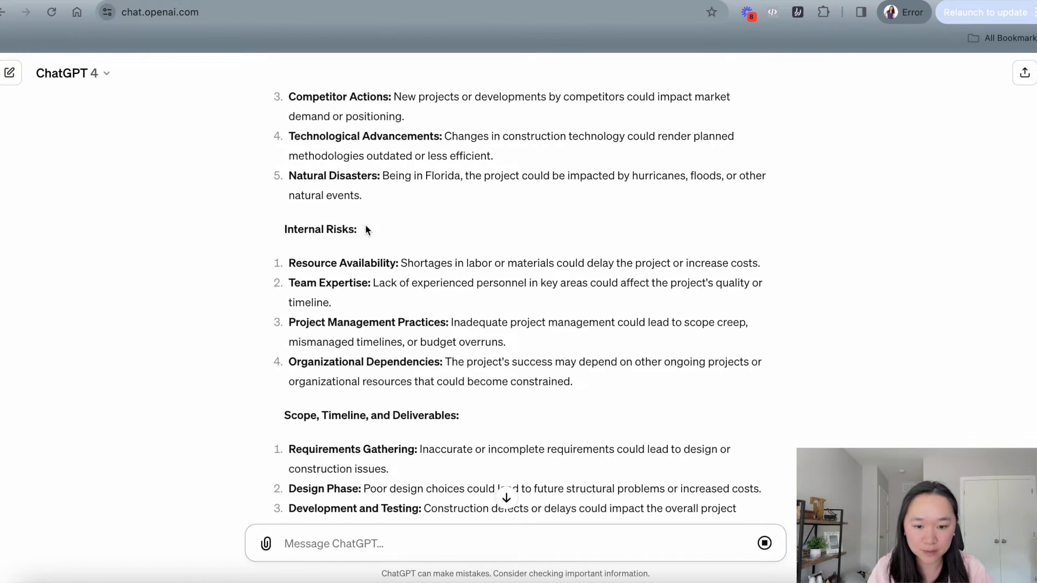
scroll(366, 225, up, 10)
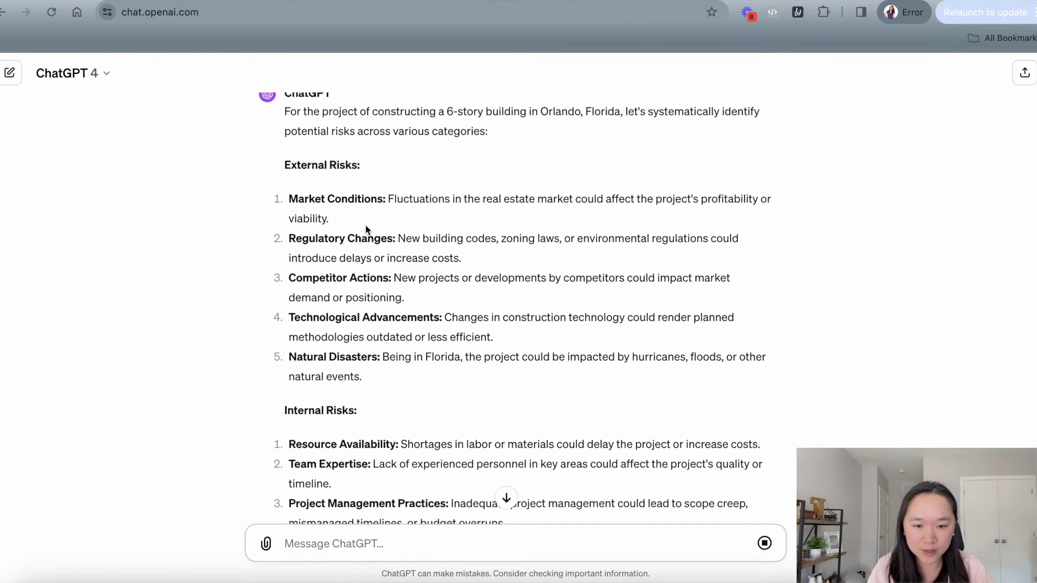
scroll(320, 328, down, 3)
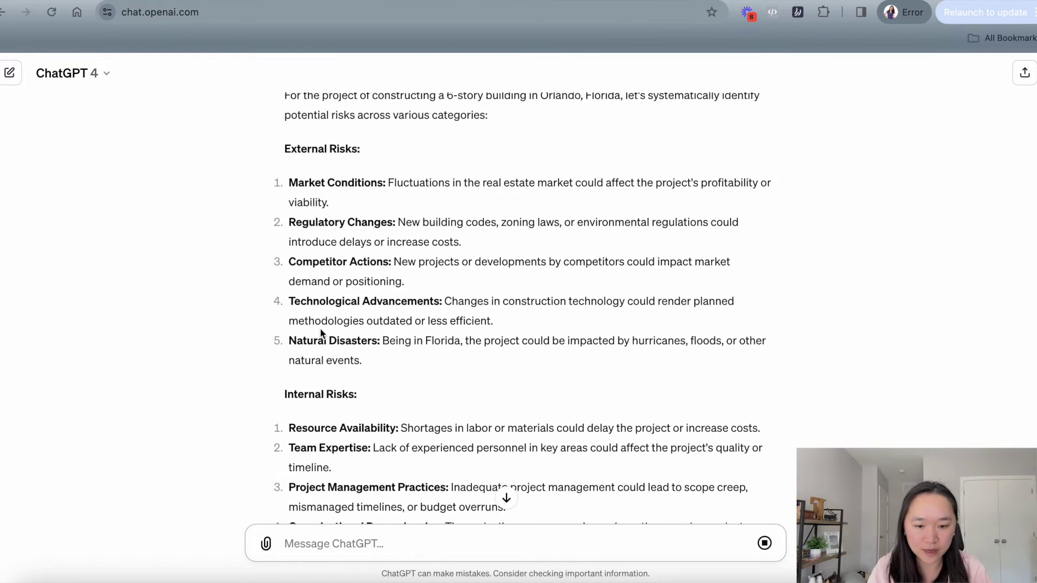
scroll(332, 405, down, 10)
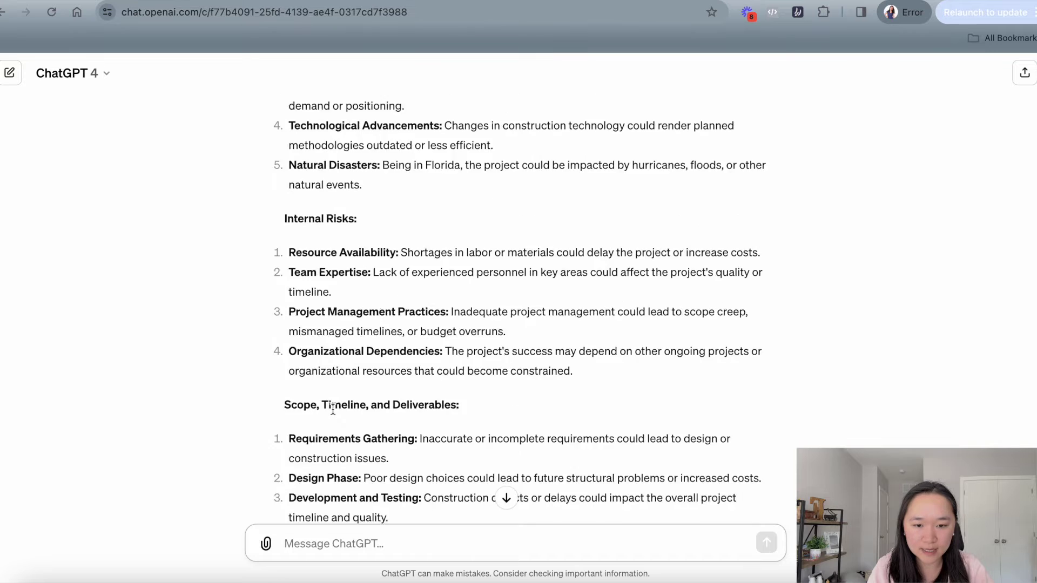
scroll(334, 413, down, 2)
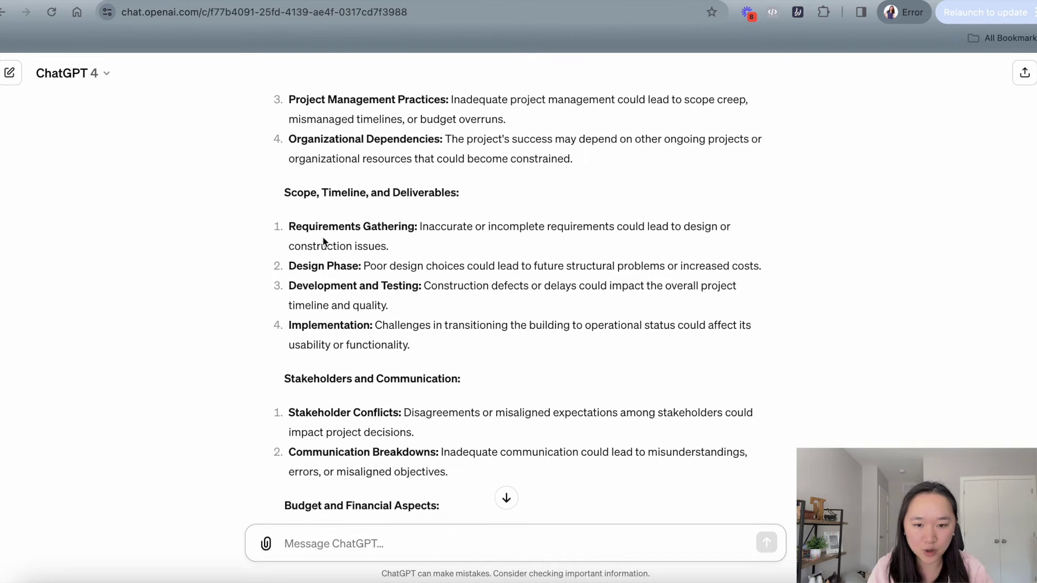
scroll(333, 278, down, 2)
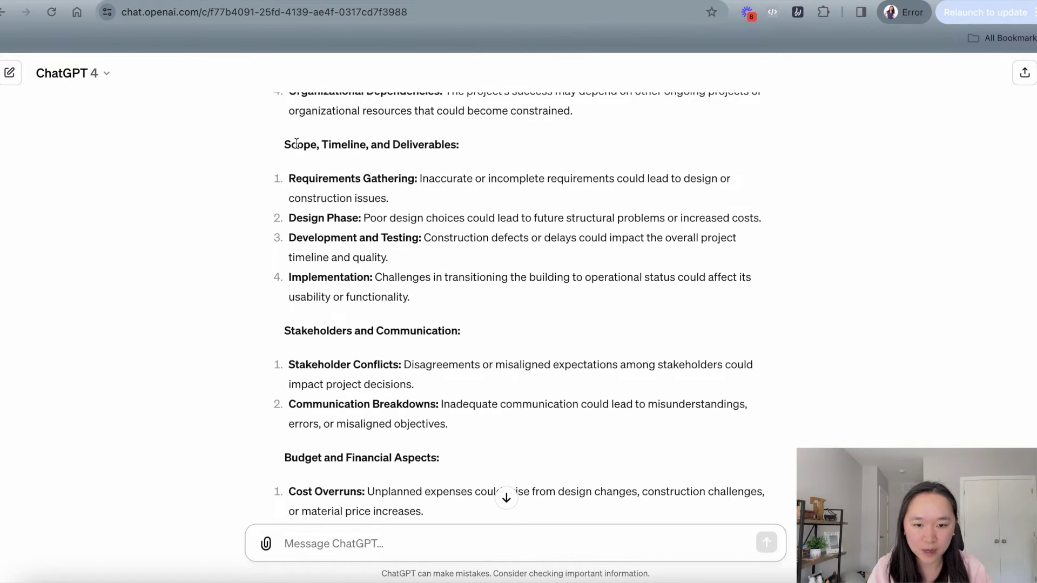
drag(296, 144, 421, 156)
scroll(406, 246, down, 10)
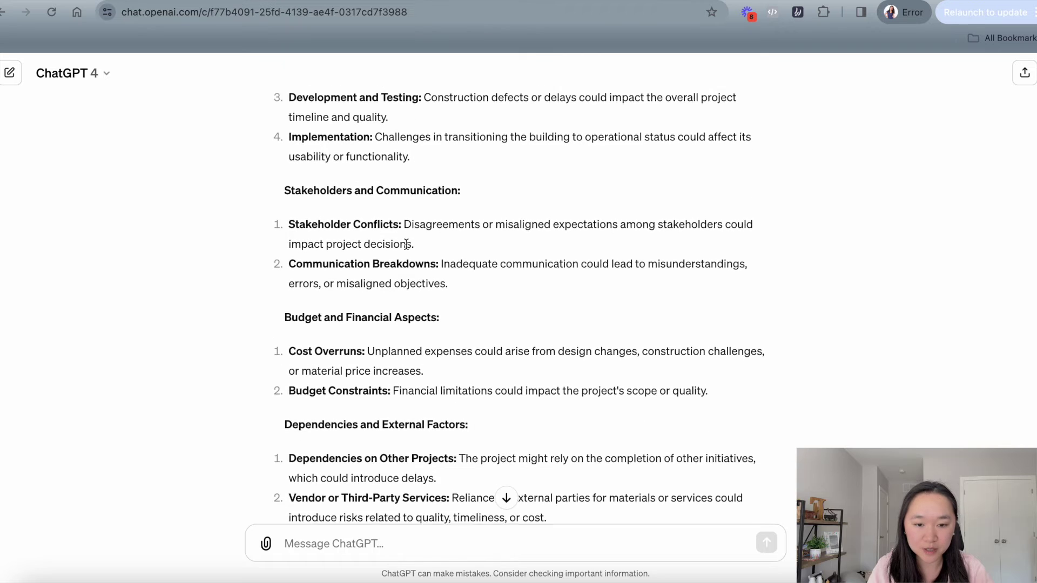
scroll(406, 245, down, 1)
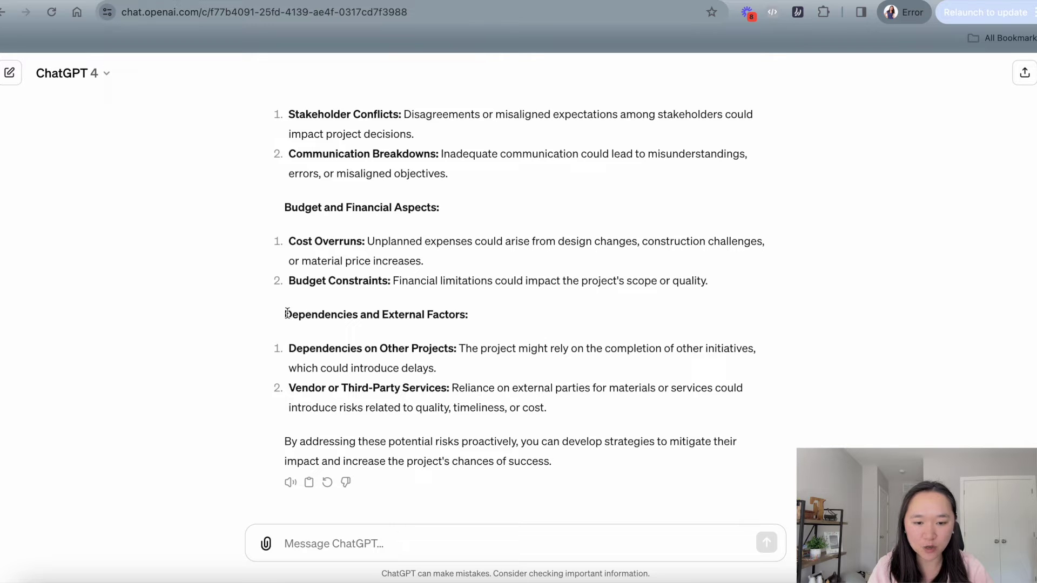
Select the Risk Mitigation prompt sentence in Google Docs, ending at 'strategies'
click(91, 1)
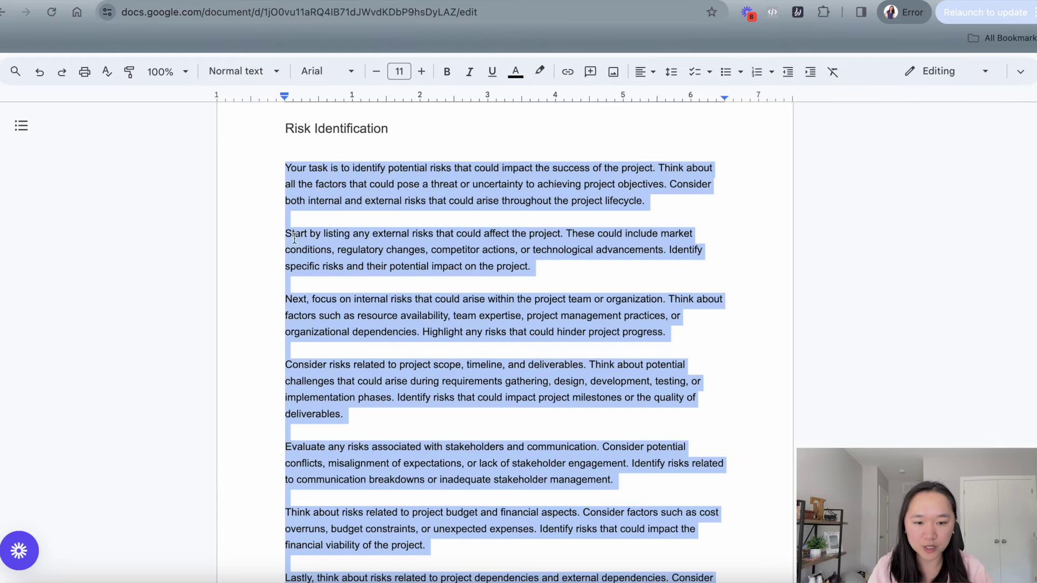
scroll(396, 292, down, 15)
scroll(396, 293, down, 2)
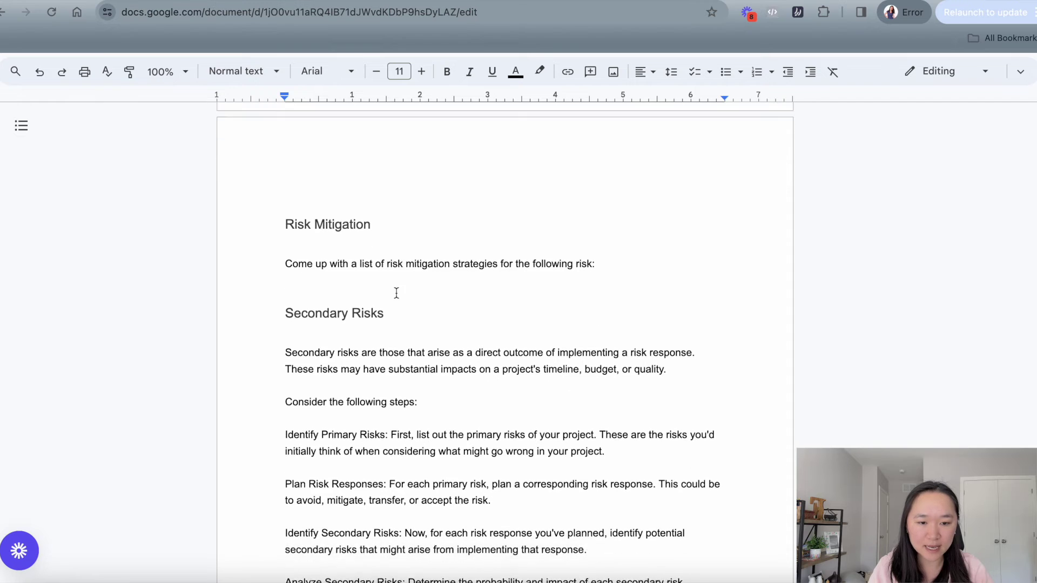
drag(292, 240, 577, 236)
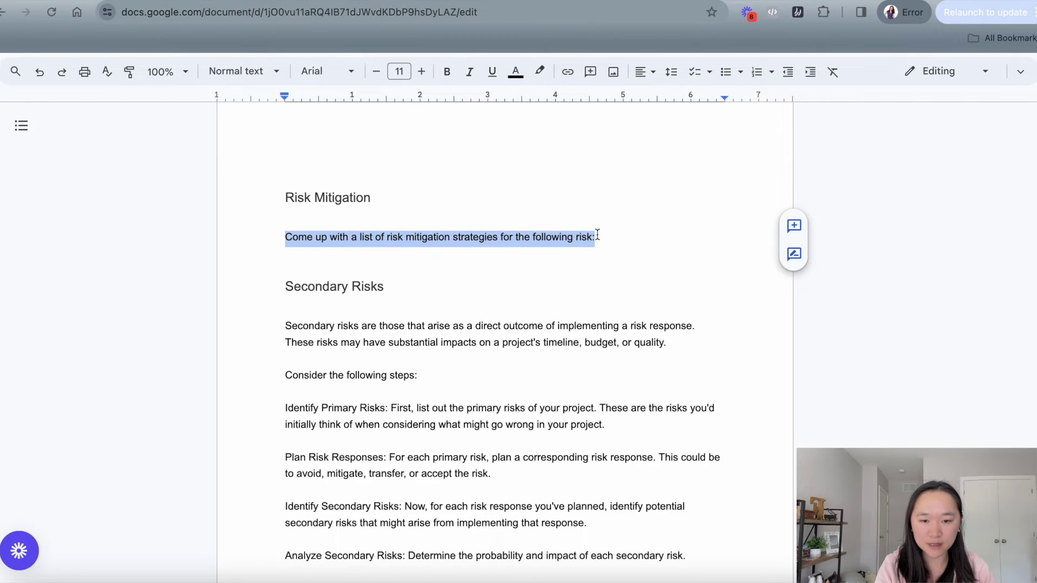
click(492, 237)
Finish the mitigation prompt with 'above.' and send it to ChatGPT
key(ctrl+shift+Tab)
text(a)
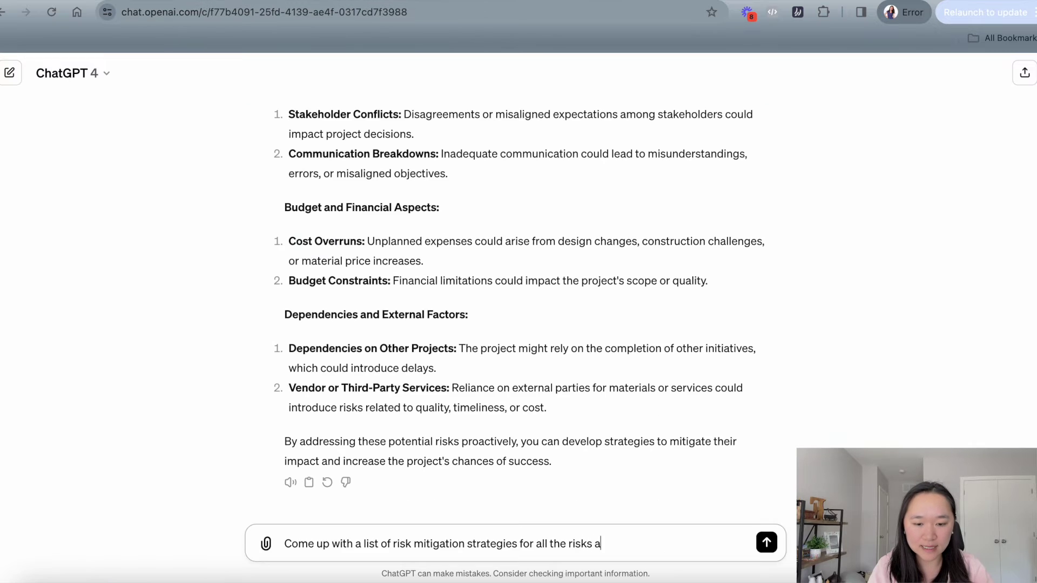
text(bove.)
key(Return)
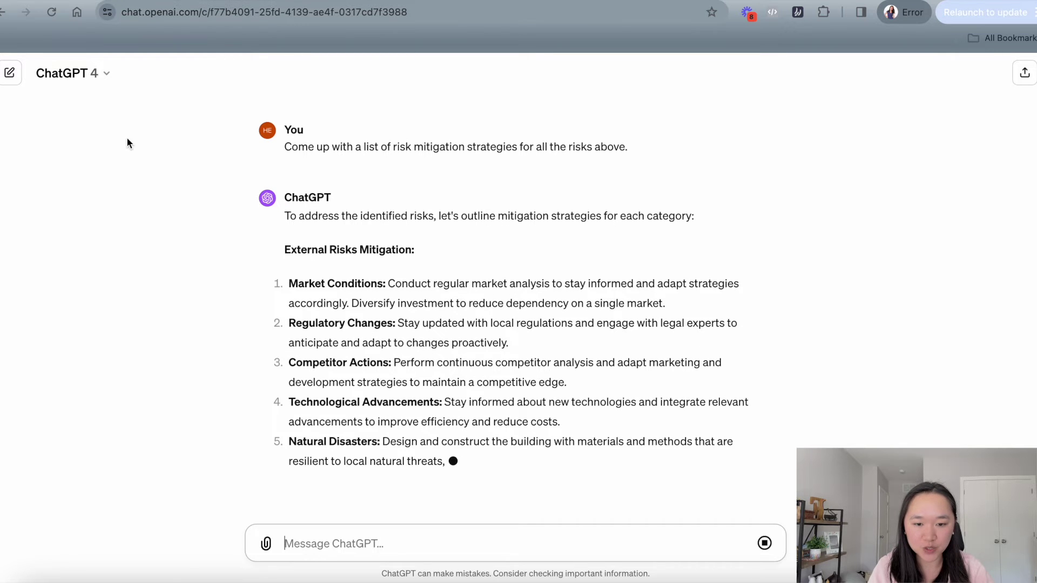
Select the Secondary Risks instructions text in the Google Docs prompt document
key(ctrl+Tab)
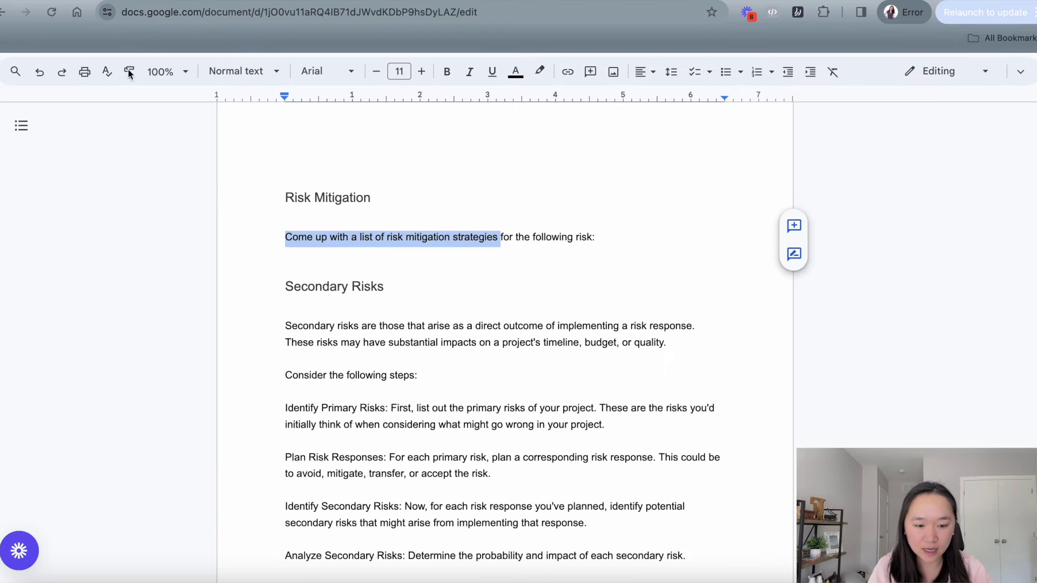
scroll(287, 276, down, 3)
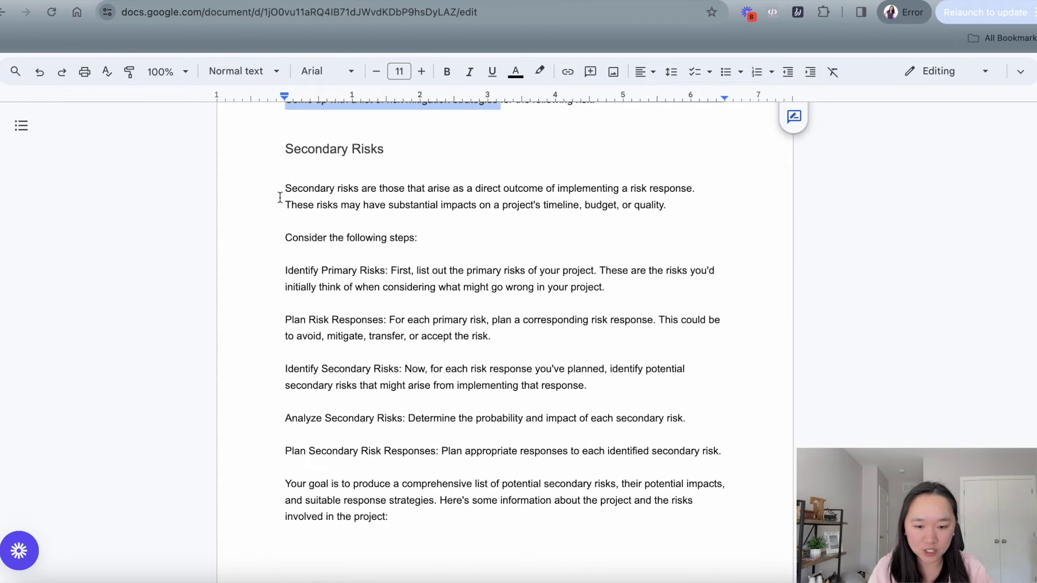
drag(284, 190, 313, 254)
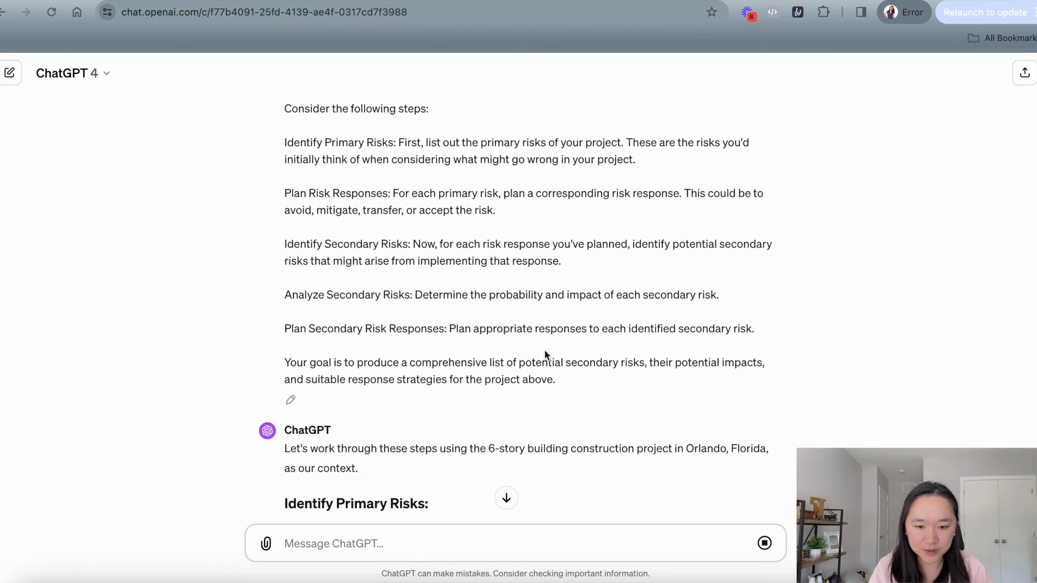
scroll(545, 354, up, 7)
Look back over the risk mitigation request and its answer in the conversation
scroll(544, 354, down, 11)
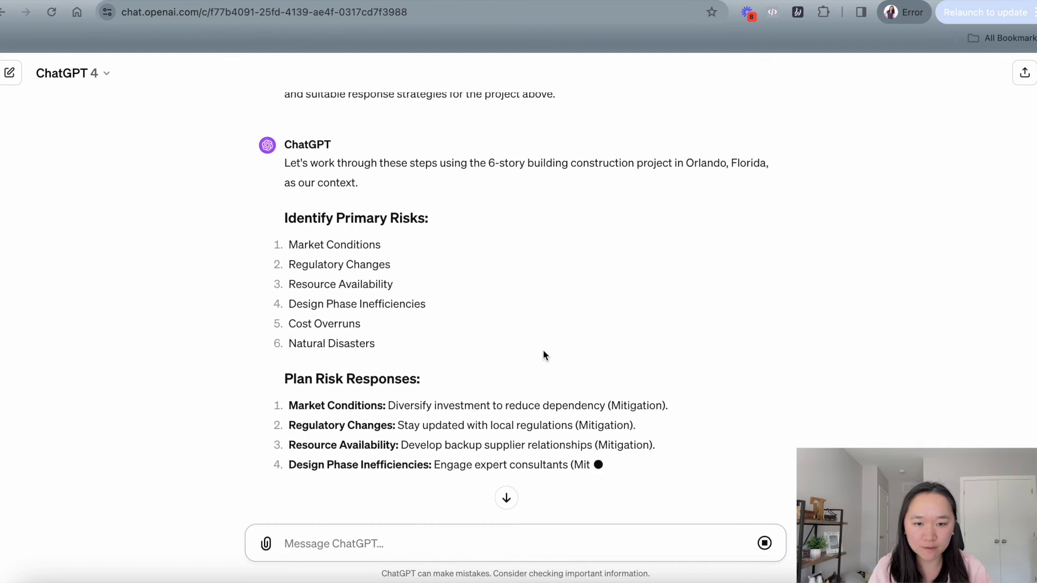
scroll(544, 352, up, 5)
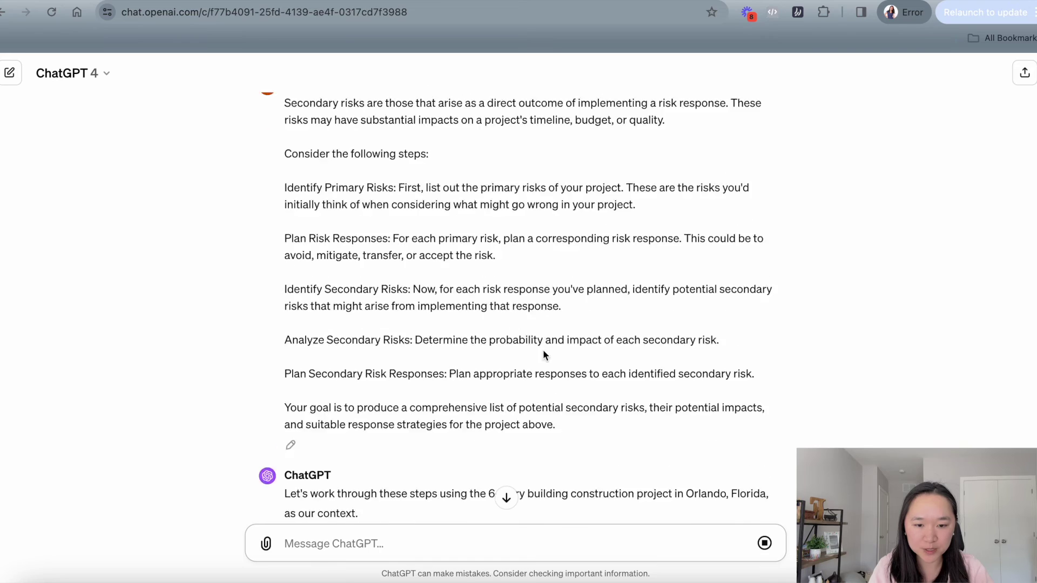
scroll(543, 354, up, 20)
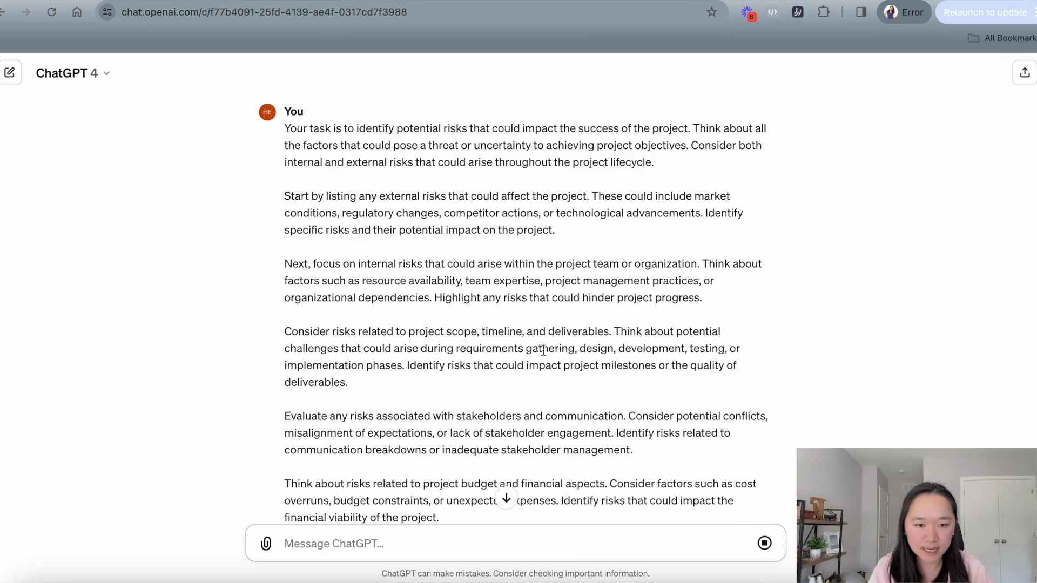
scroll(543, 350, down, 15)
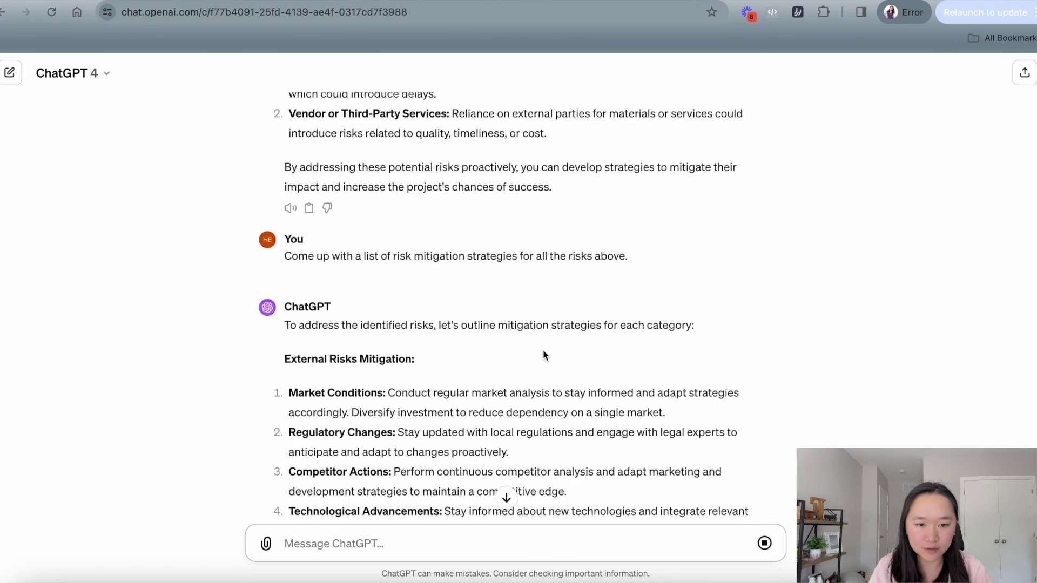
scroll(543, 355, down, 4)
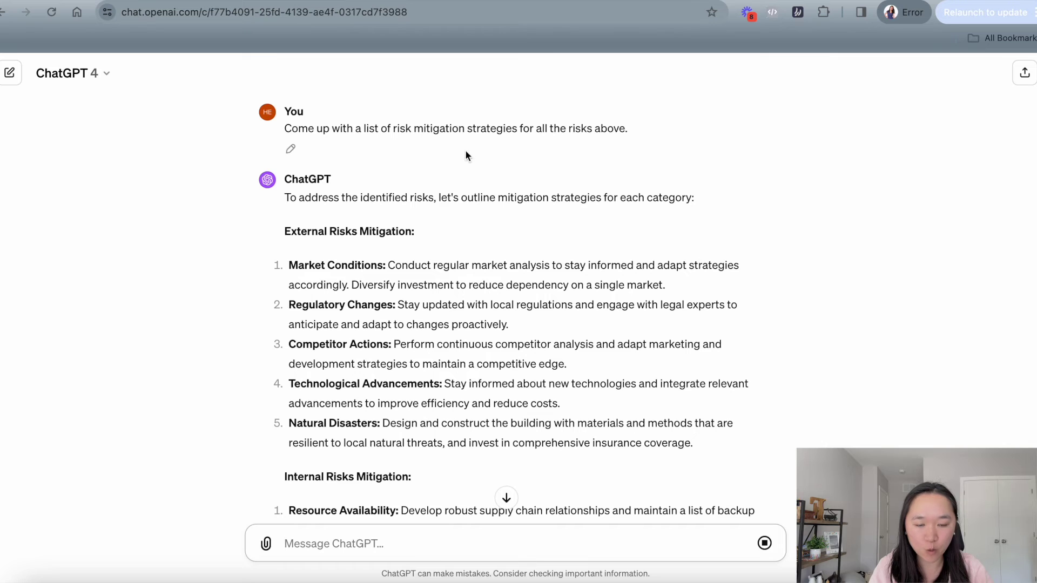
drag(400, 128, 495, 127)
scroll(445, 255, down, 3)
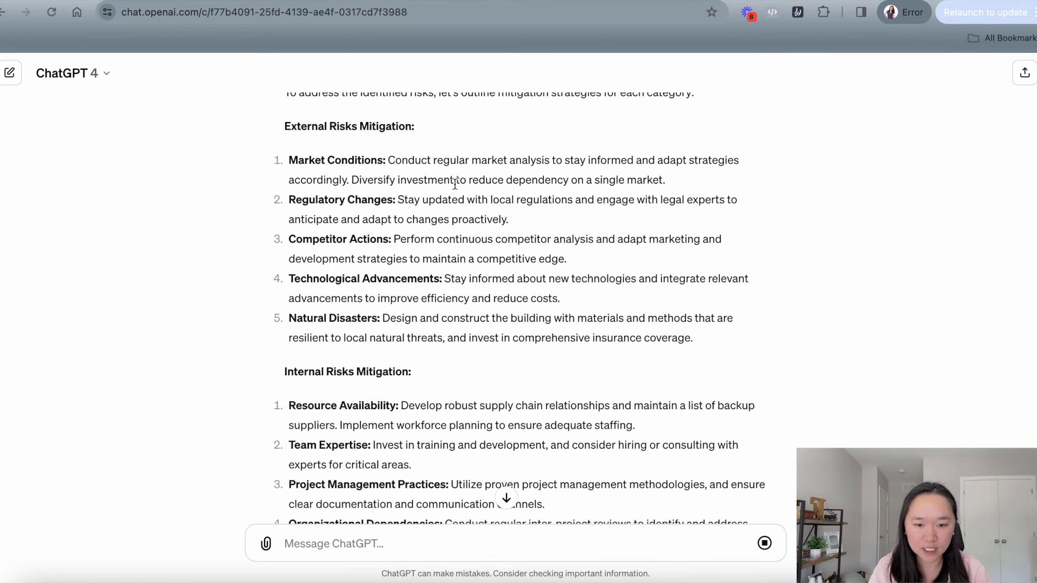
scroll(468, 251, down, 1)
scroll(378, 187, down, 5)
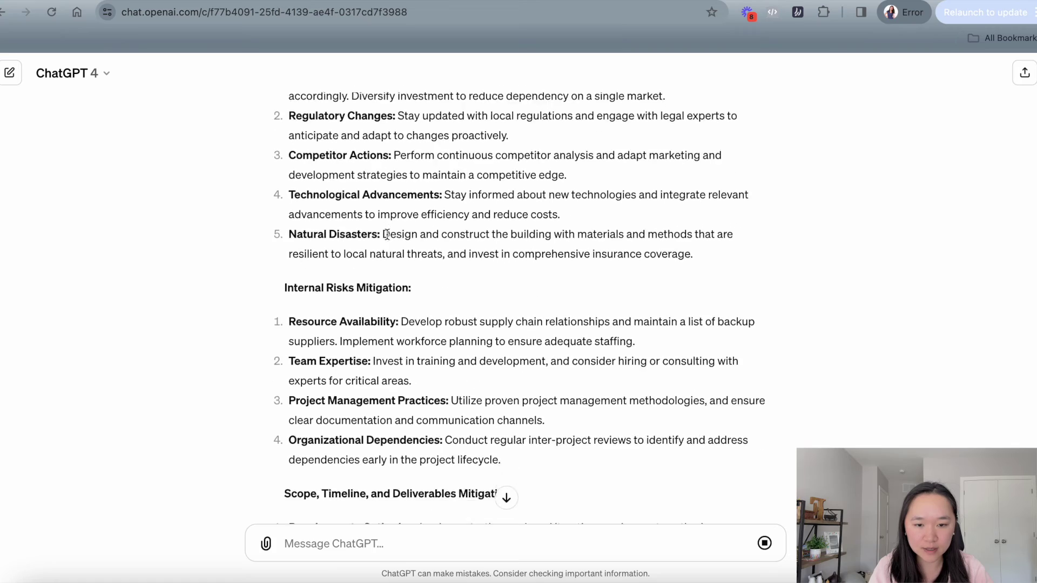
scroll(432, 238, down, 10)
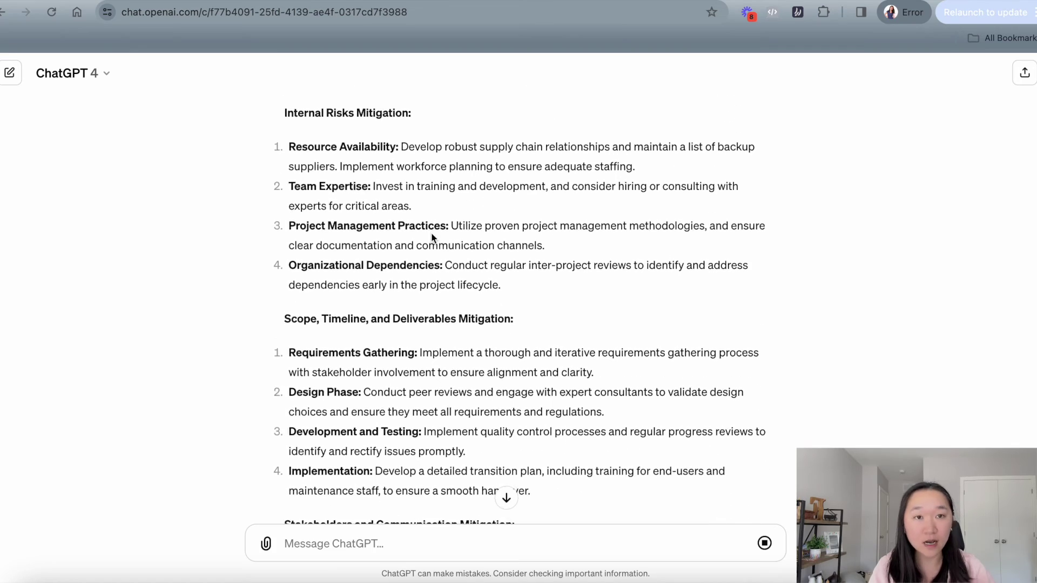
scroll(432, 233, down, 5)
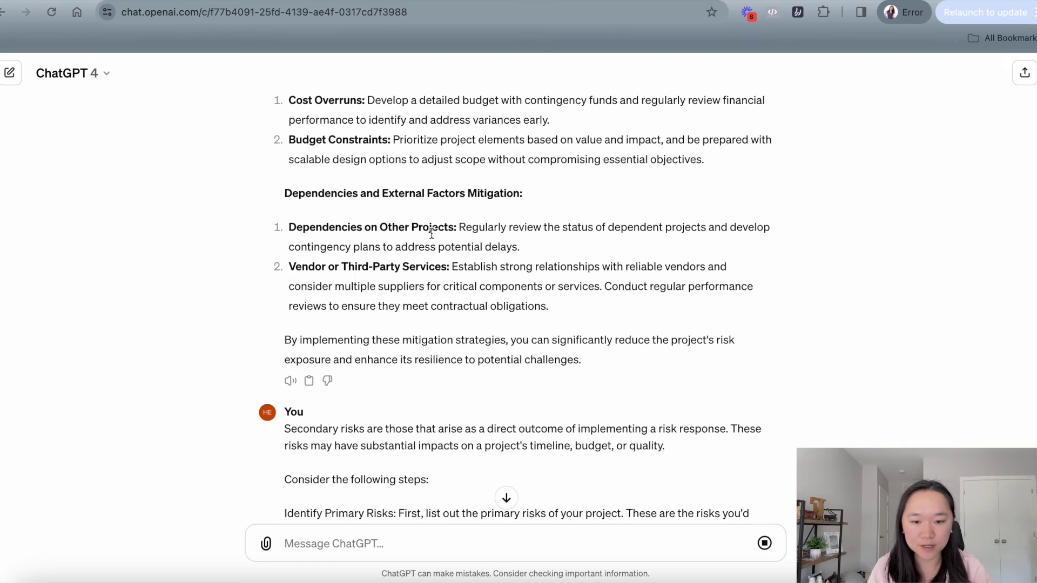
scroll(432, 233, down, 5)
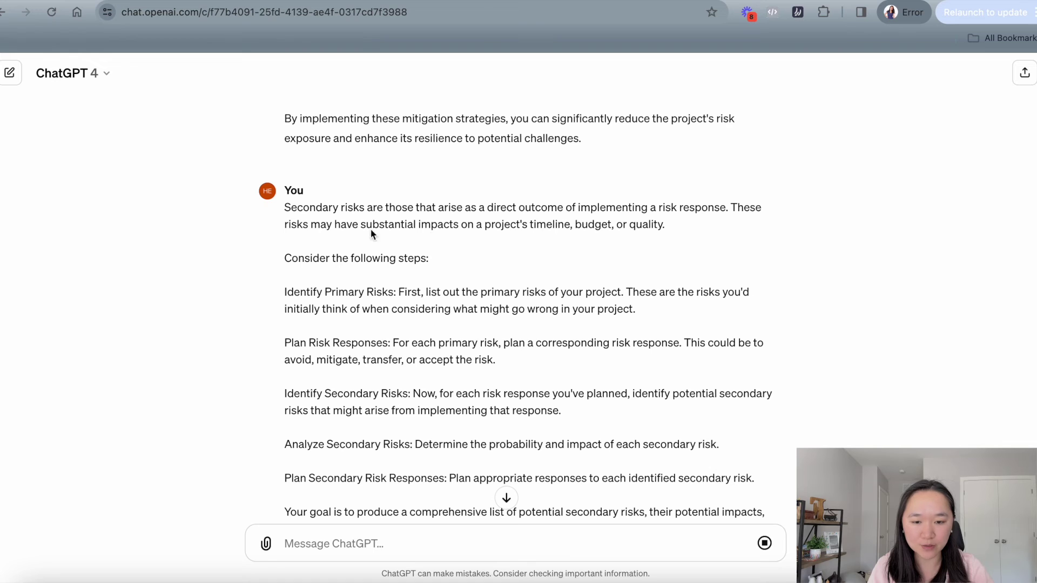
Check the sent Secondary risks prompt and follow the reply rating probability and impact
drag(286, 207, 352, 207)
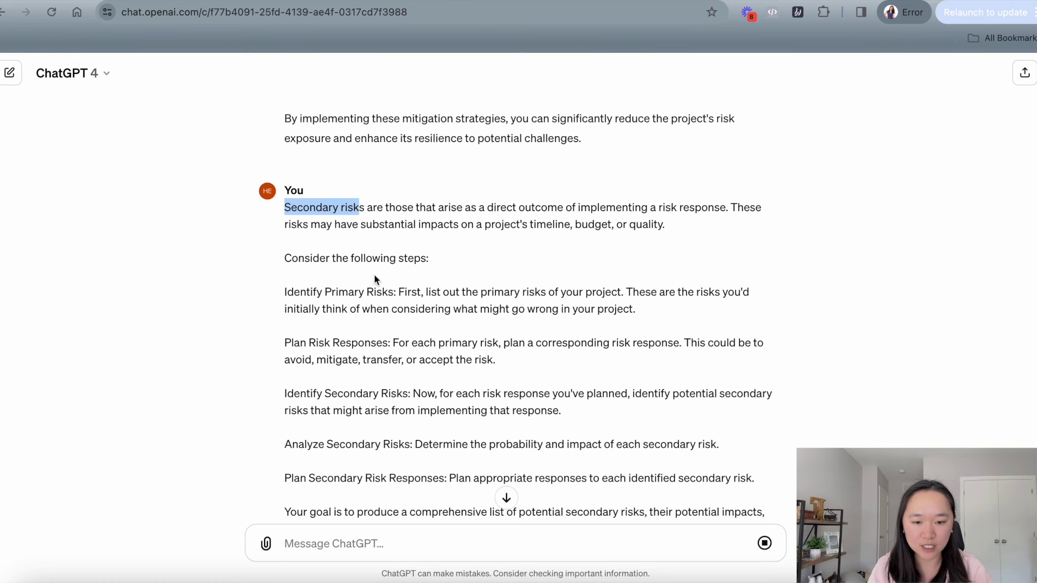
scroll(375, 277, down, 12)
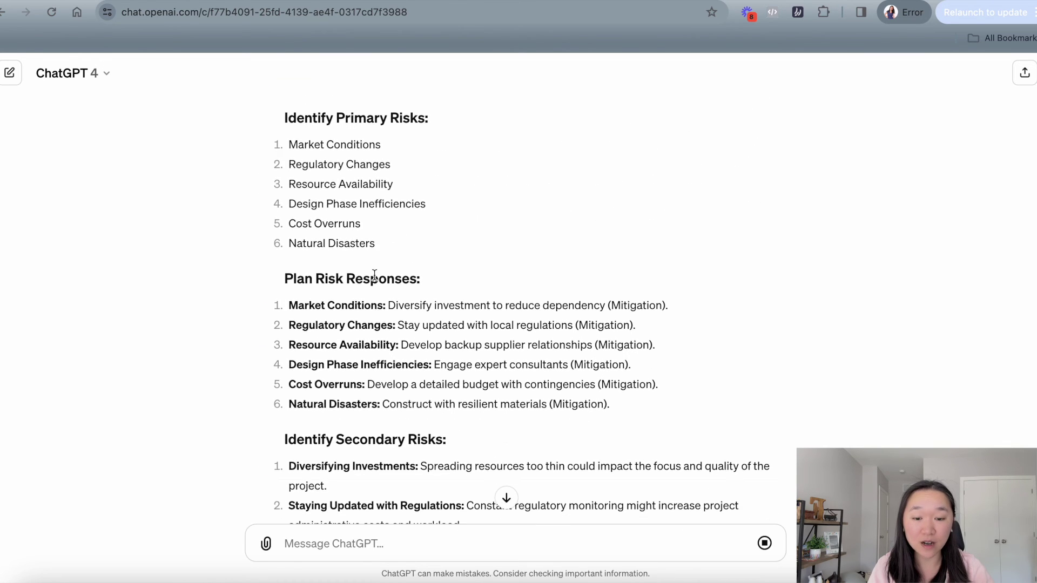
scroll(374, 277, down, 10)
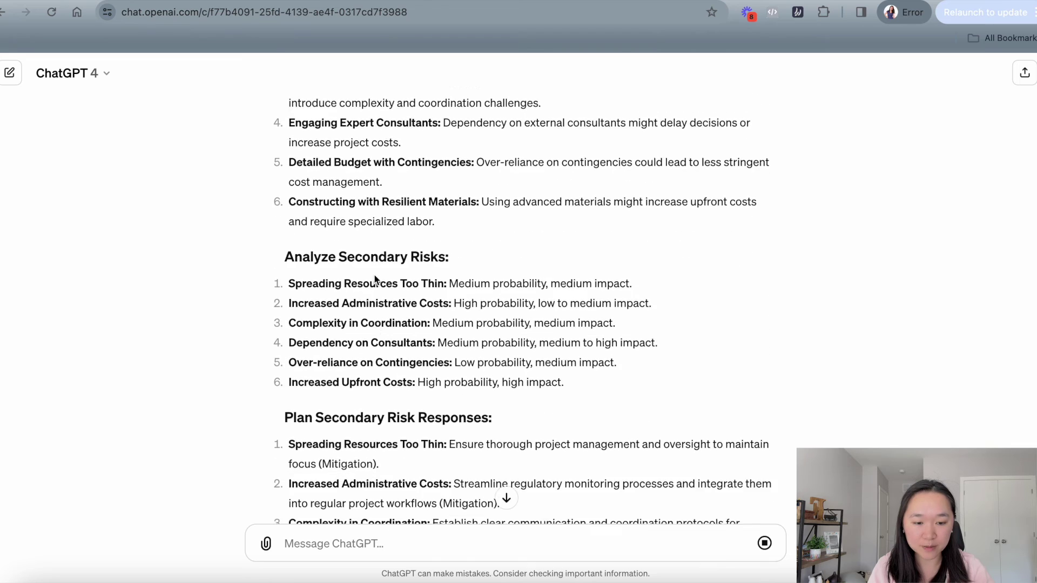
scroll(375, 279, down, 3)
scroll(375, 277, down, 1)
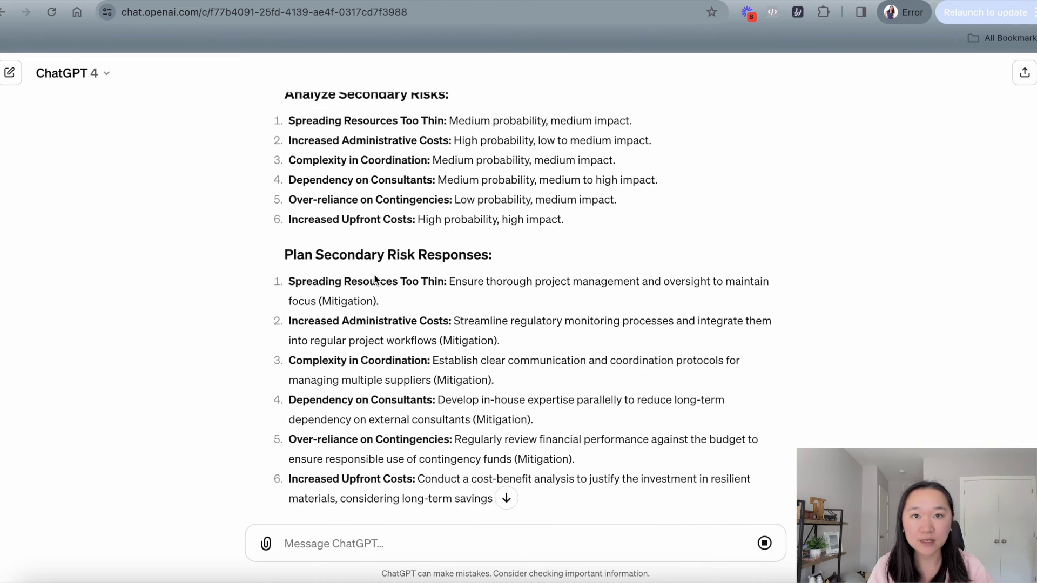